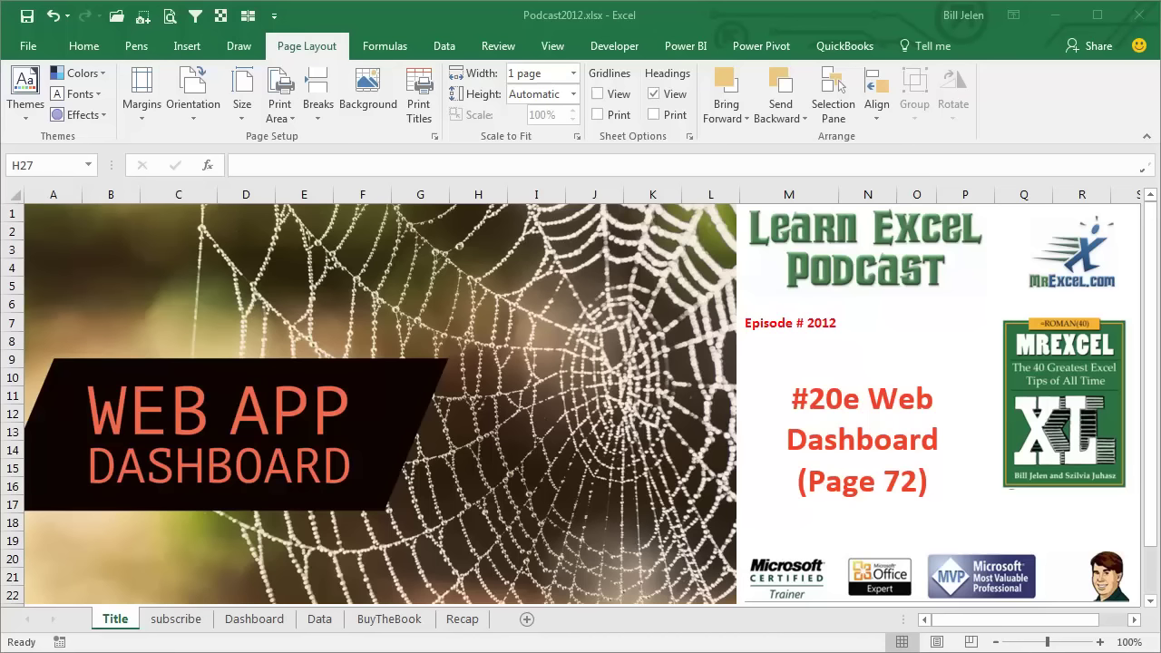
- Fill every cell of the Dashboard sheet with the lightest orange theme color
click(178, 619)
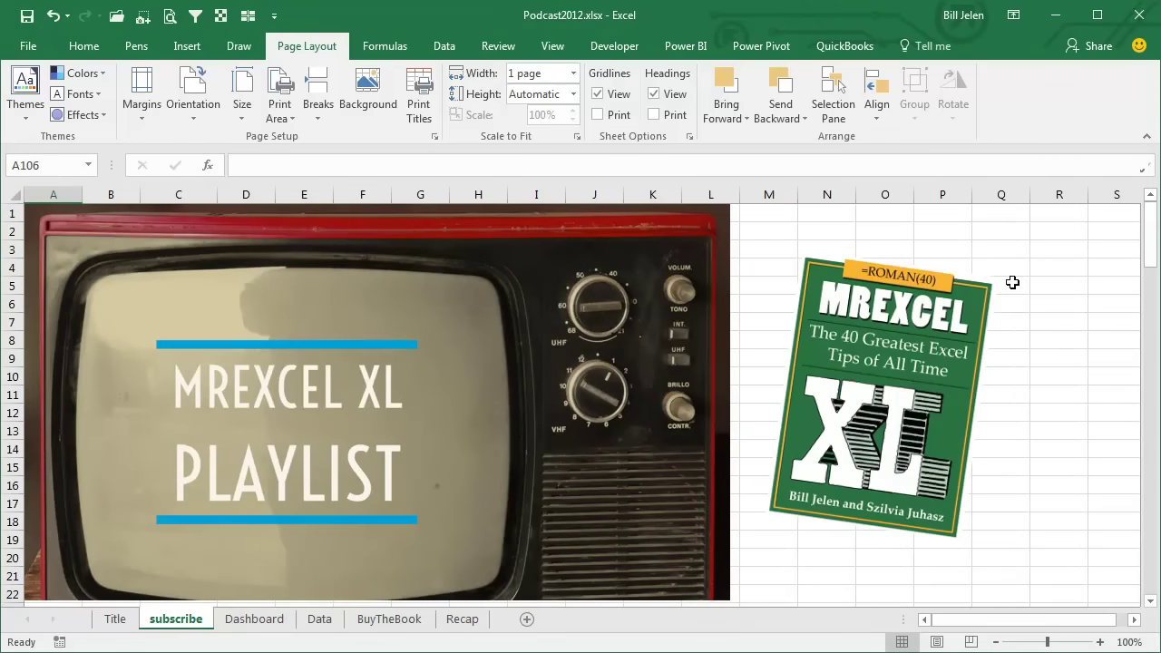
click(254, 619)
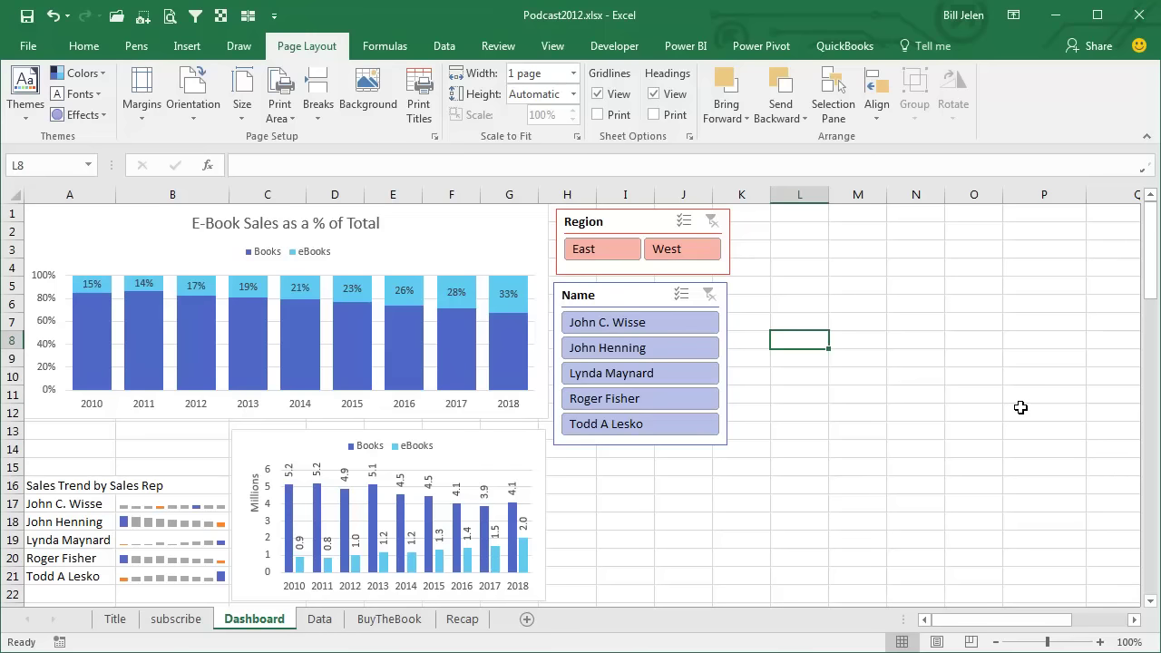
click(14, 194)
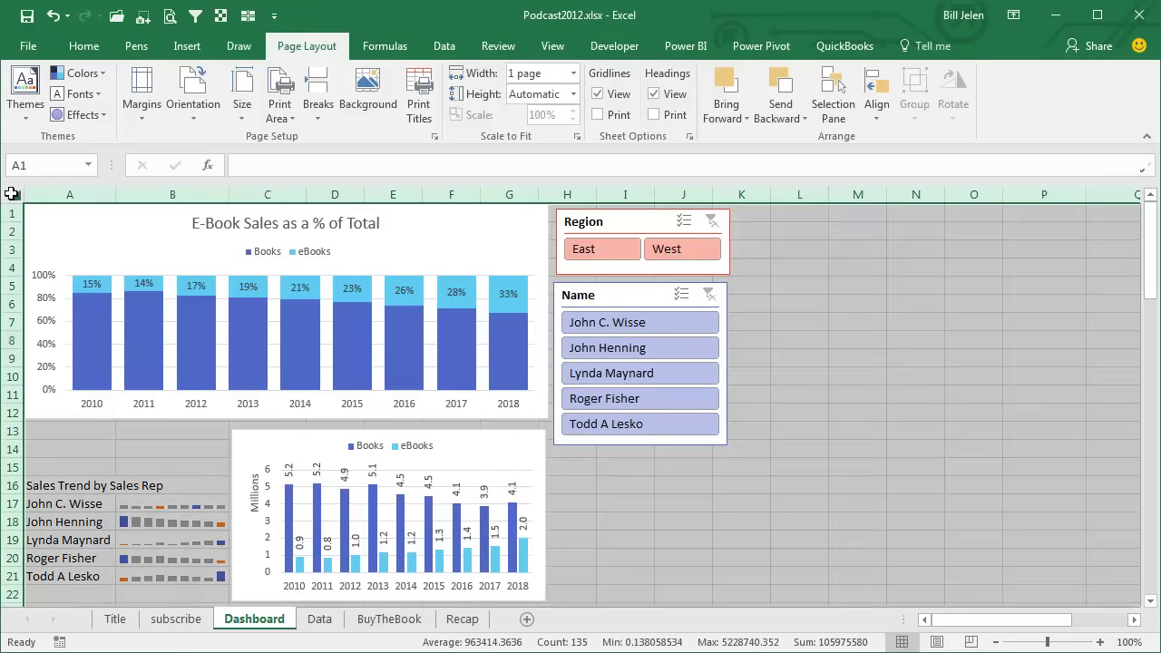
click(83, 46)
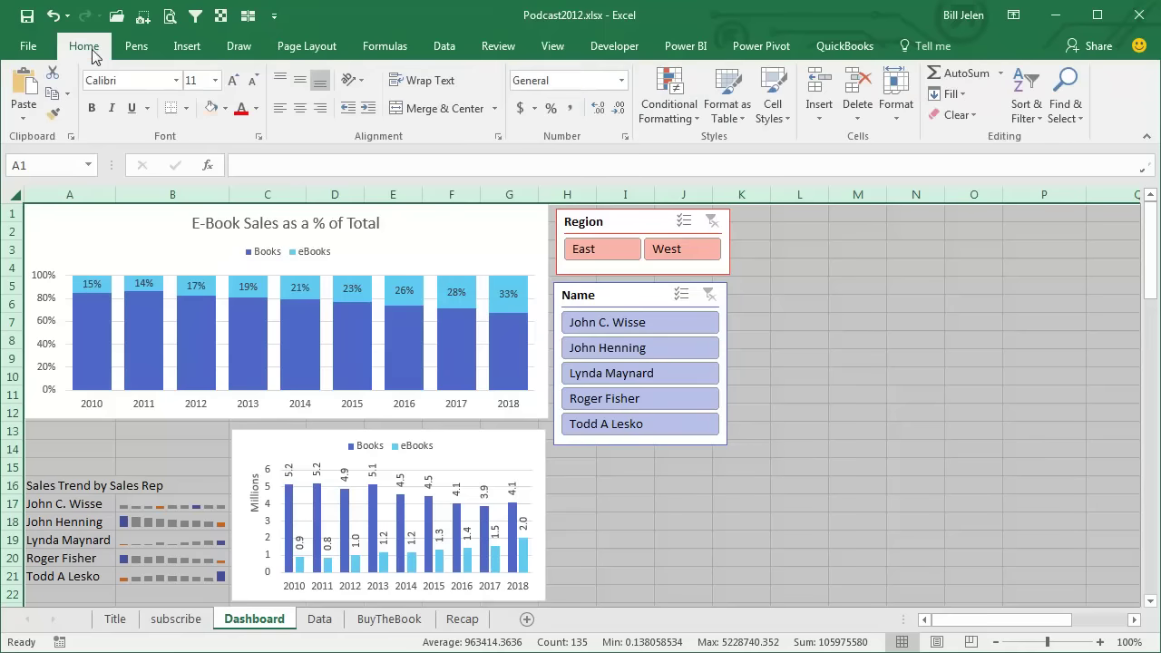
click(225, 108)
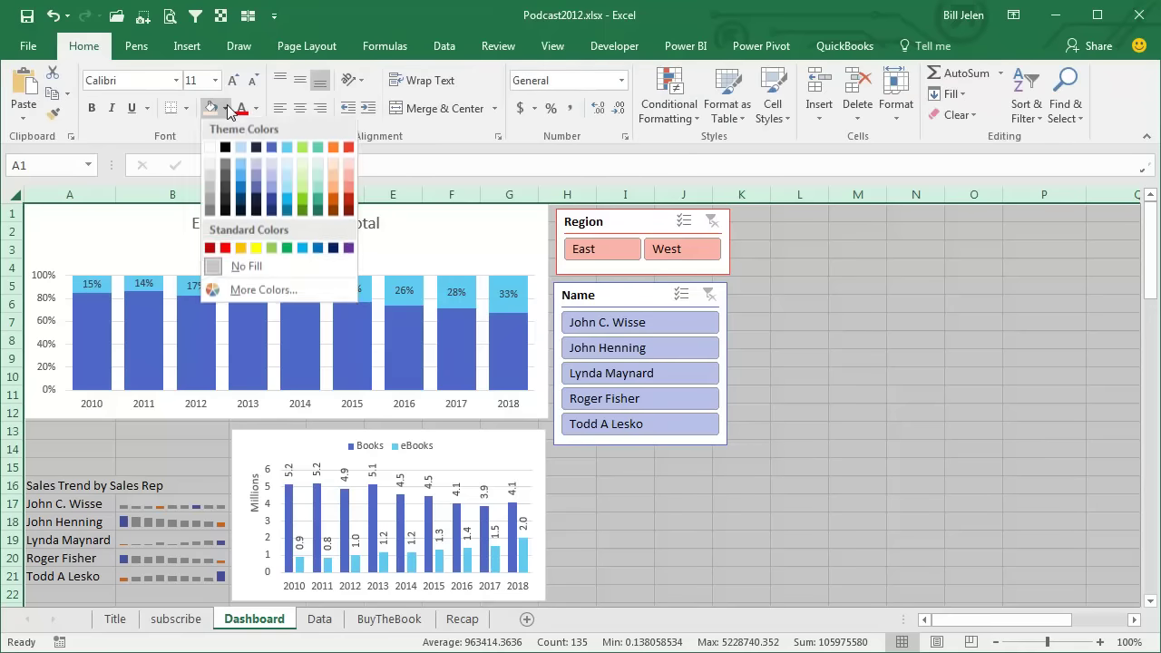
click(333, 166)
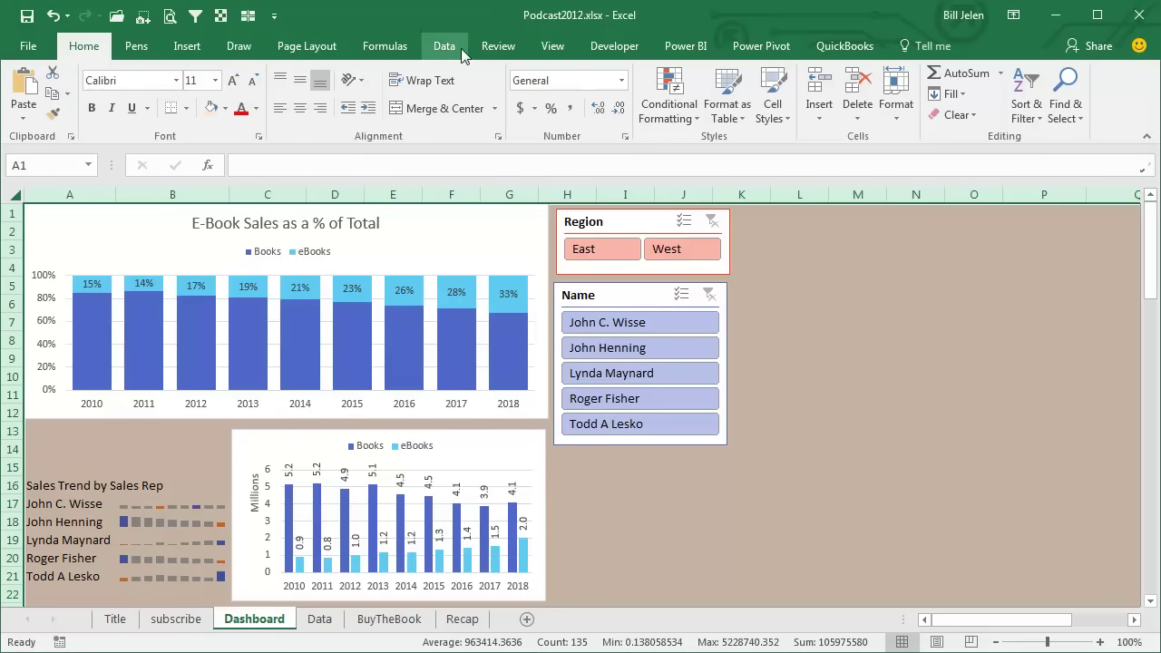
- Hide the formula bar, headings and gridlines on the Dashboard sheet, and collapse the ribbon
click(539, 47)
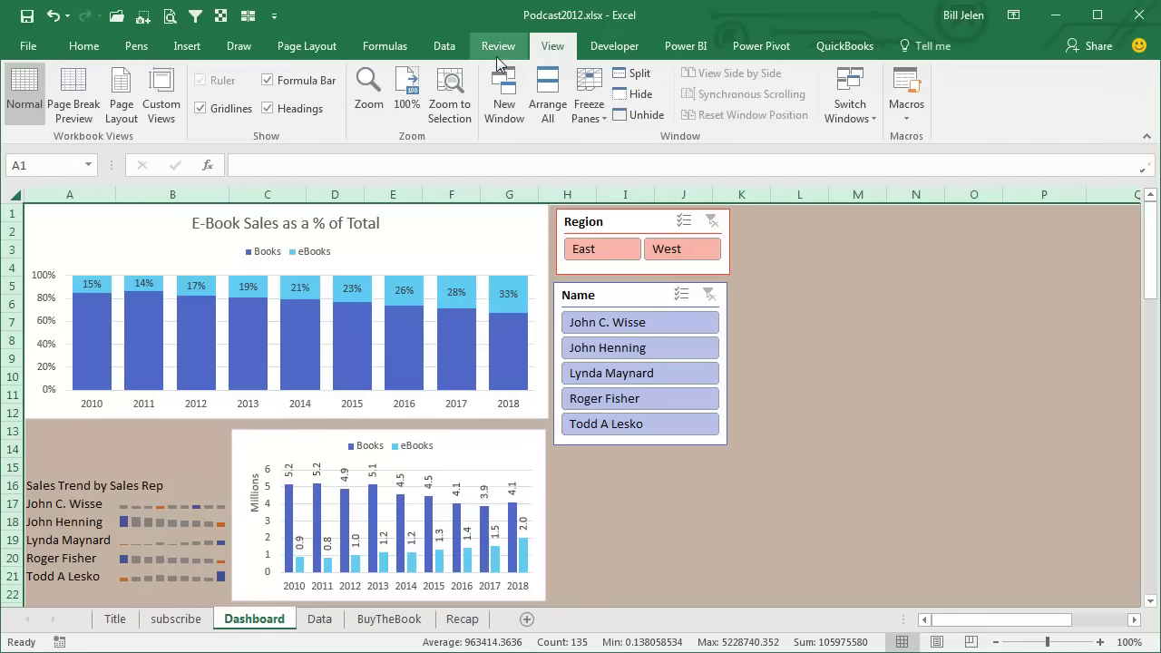
click(267, 80)
click(269, 109)
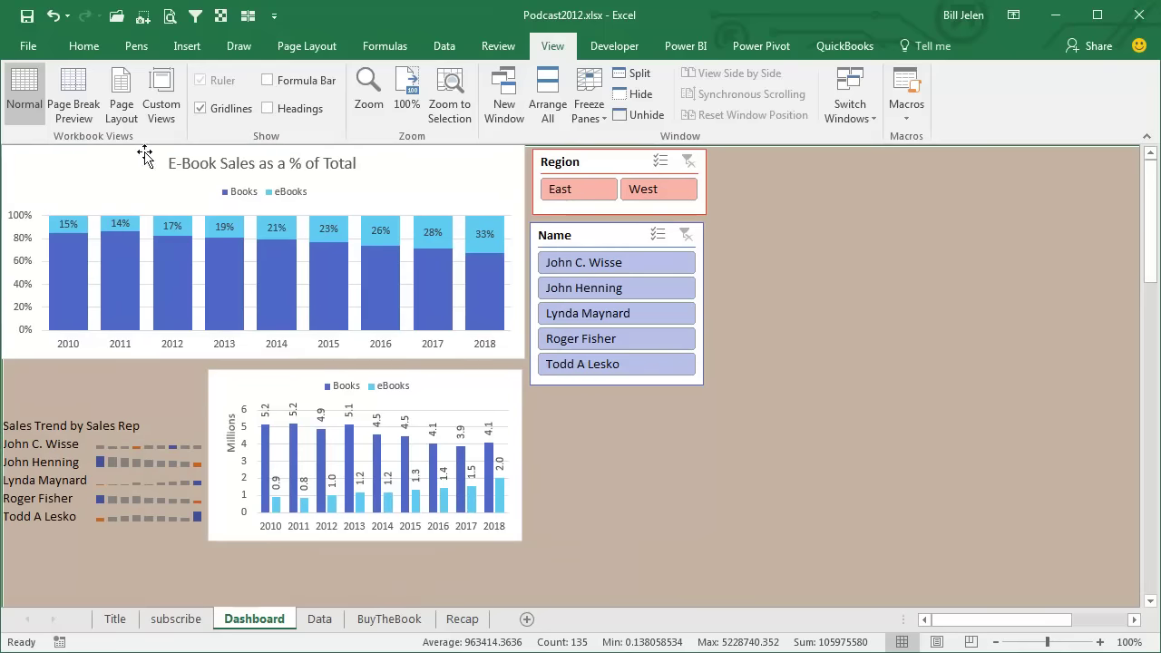
click(200, 109)
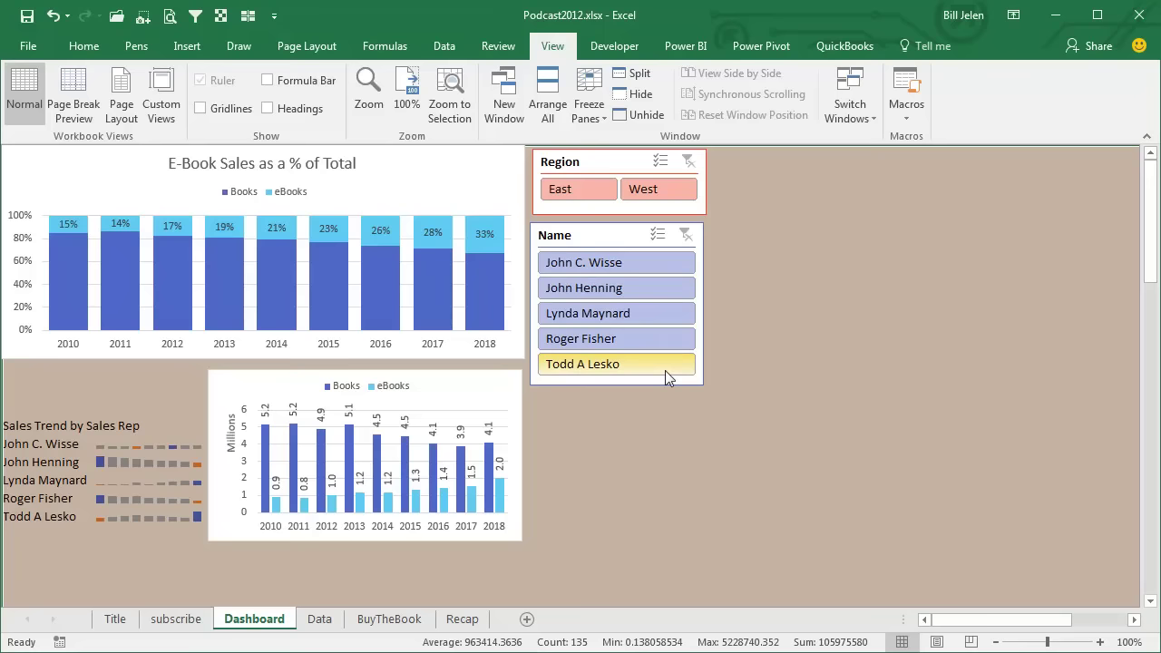
click(1147, 141)
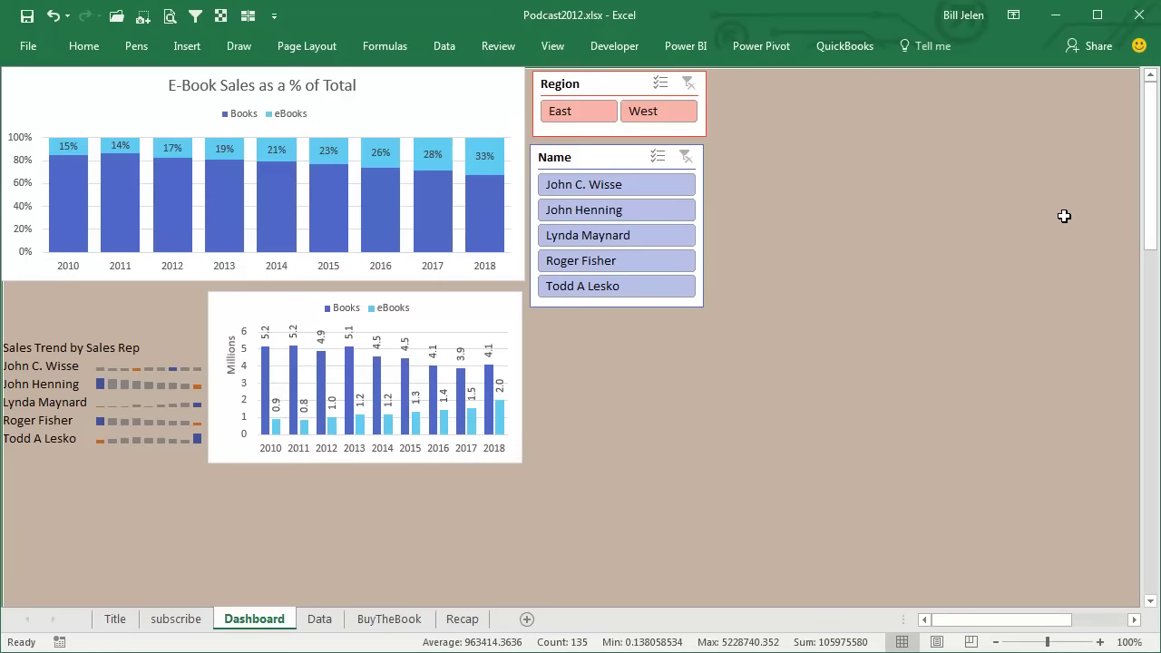
click(865, 236)
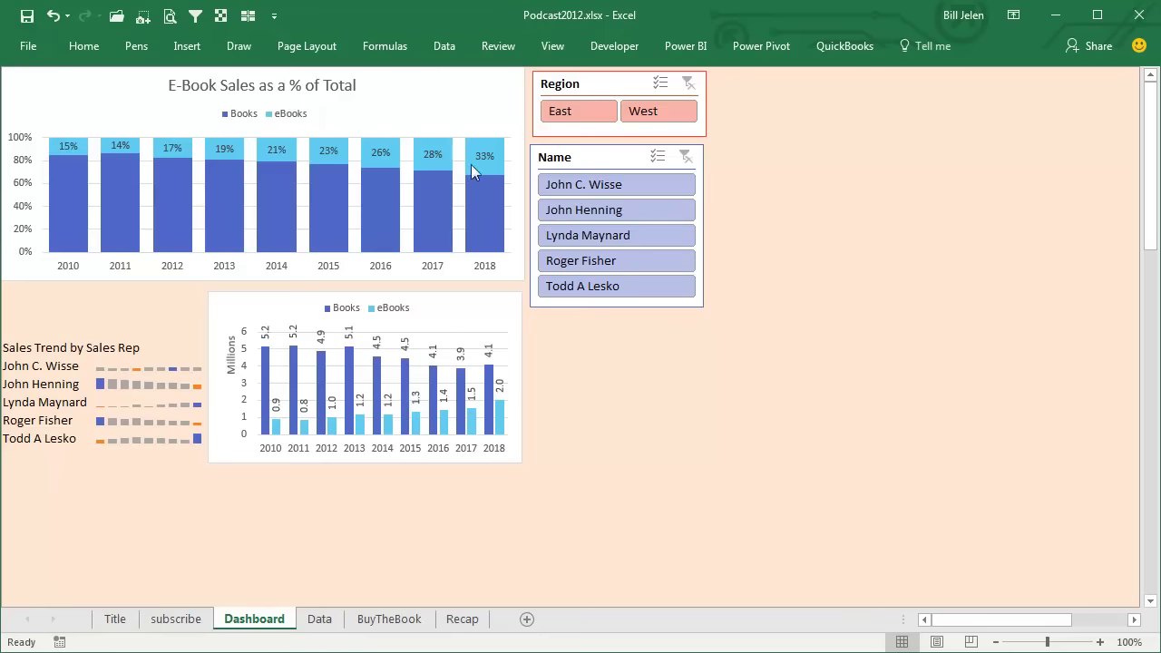
- Save the current workbook state as a custom view named ShowAllWorksheets, including print settings and hidden rows, columns and filter settings
click(549, 51)
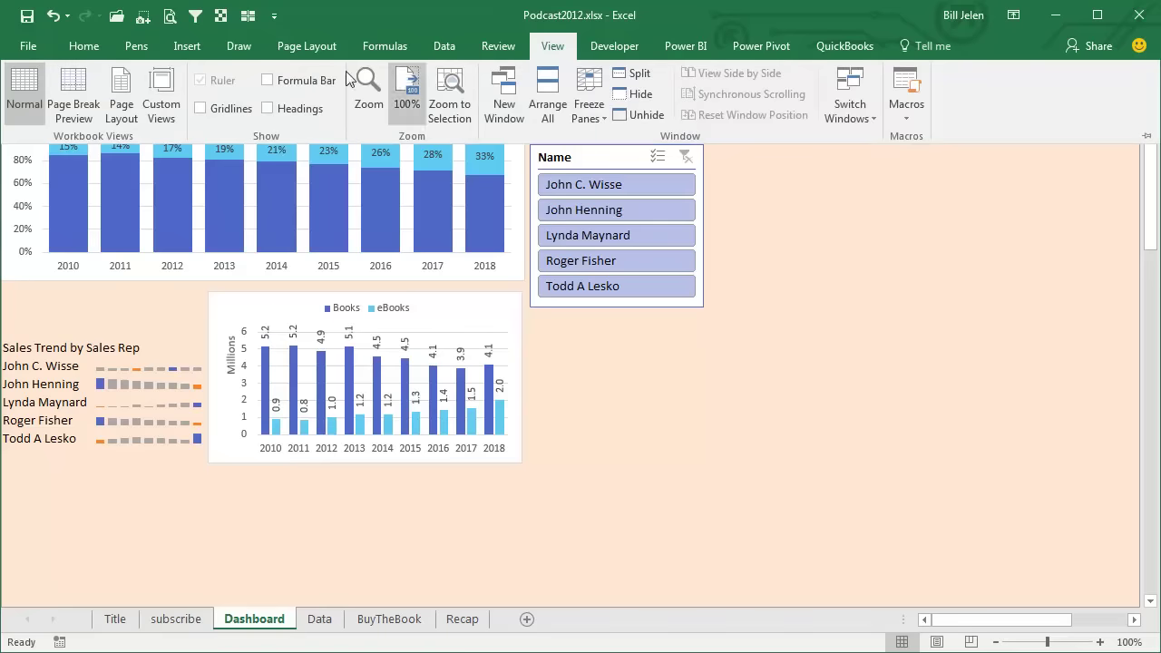
click(161, 93)
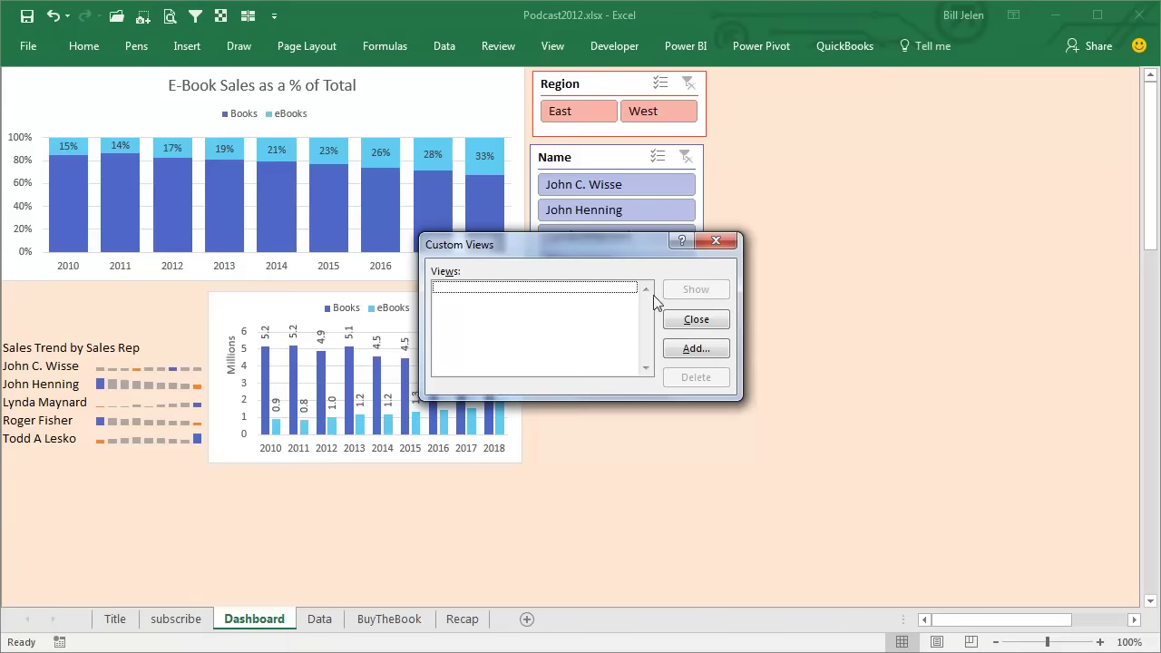
click(695, 350)
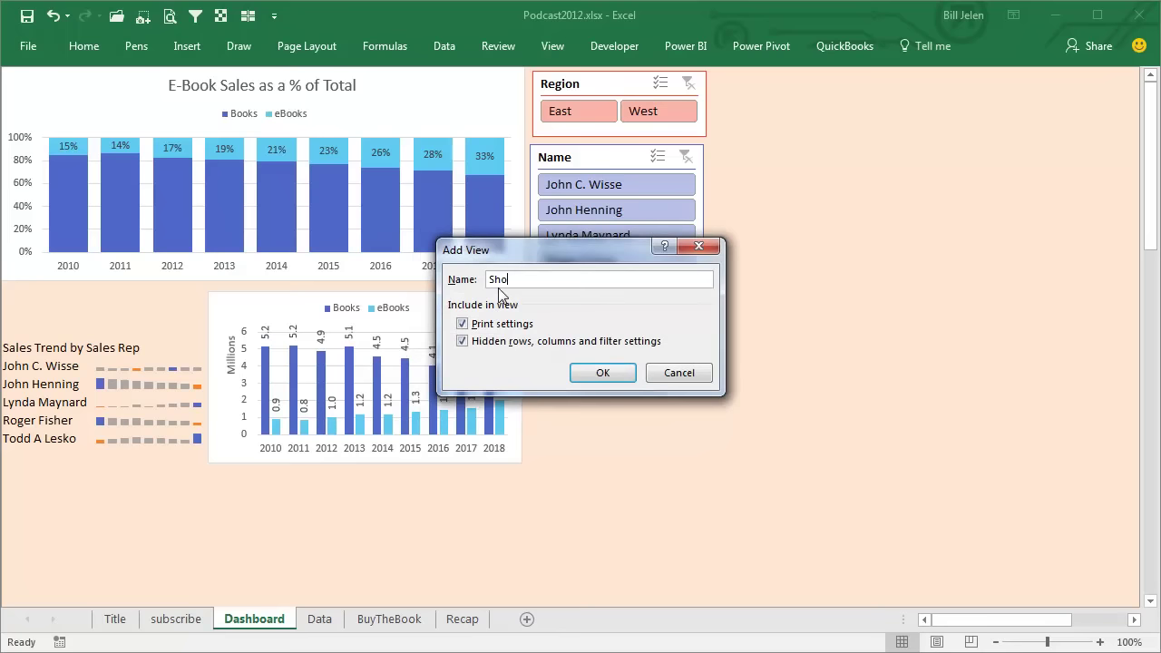
text(ShowAllWorksheets)
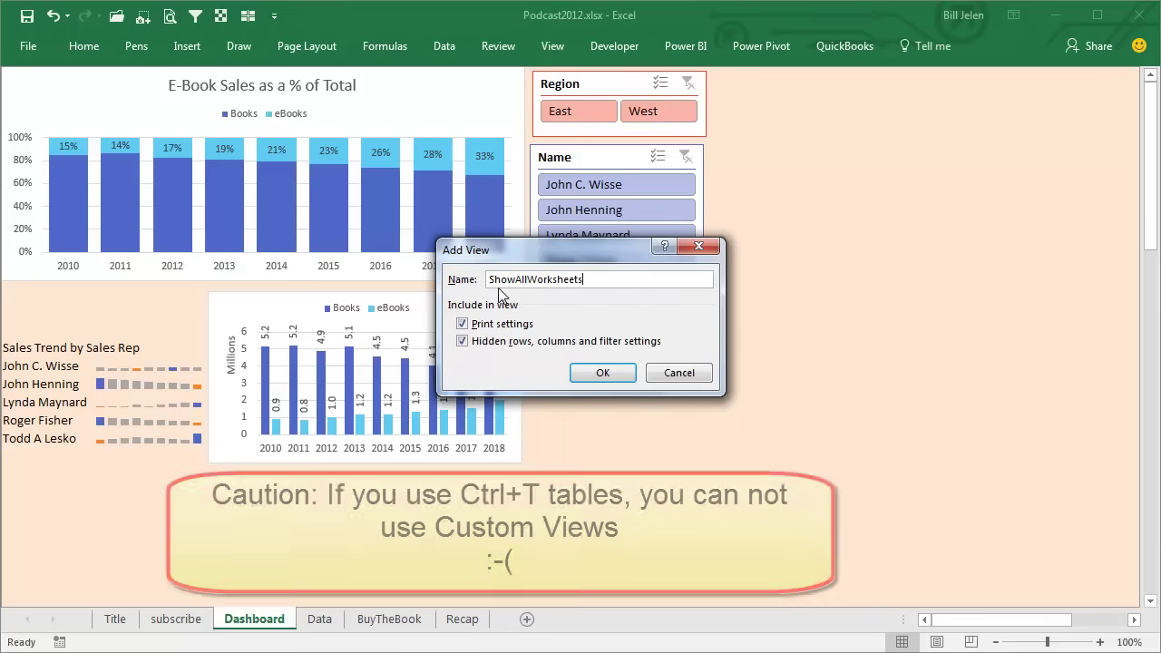
click(598, 376)
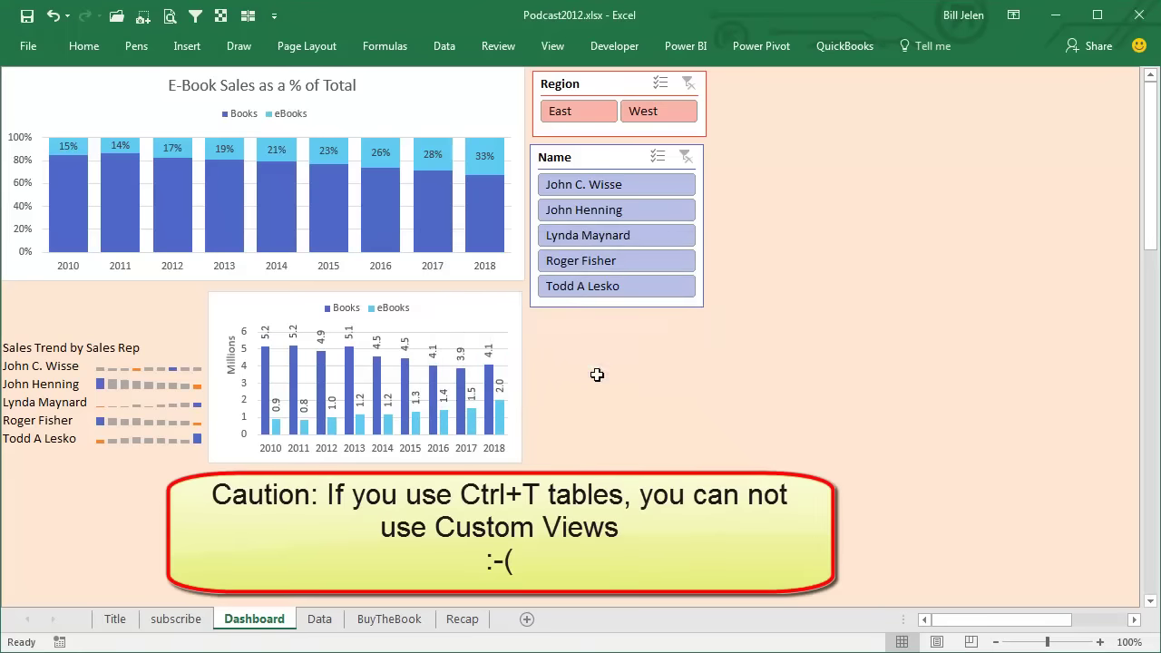
- Hide the Title, subscribe, Data, BuyTheBook and Recap sheets, leaving only the Dashboard sheet
click(128, 626)
shift+click(164, 626)
right_click(166, 626)
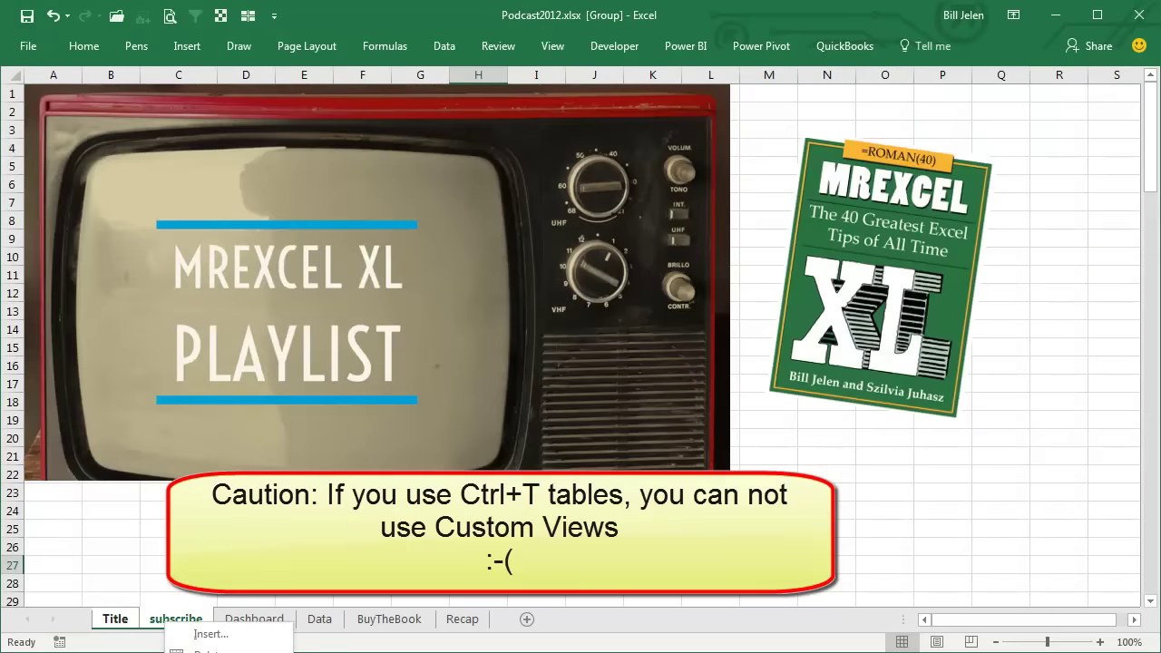
key(h)
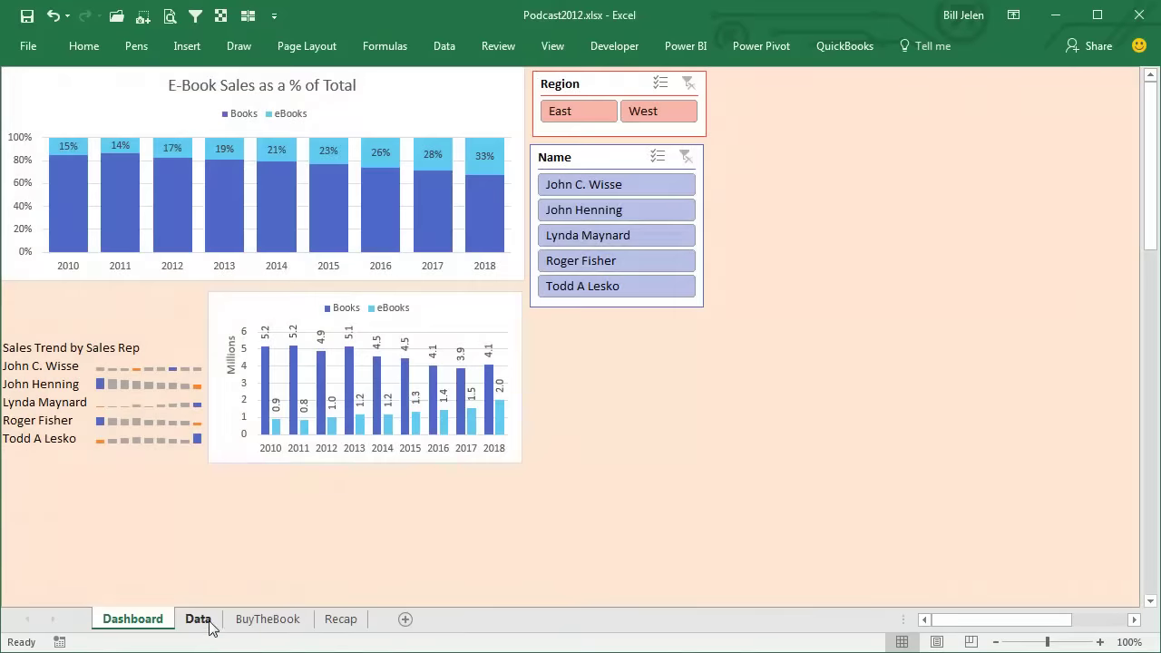
click(198, 620)
shift+click(336, 620)
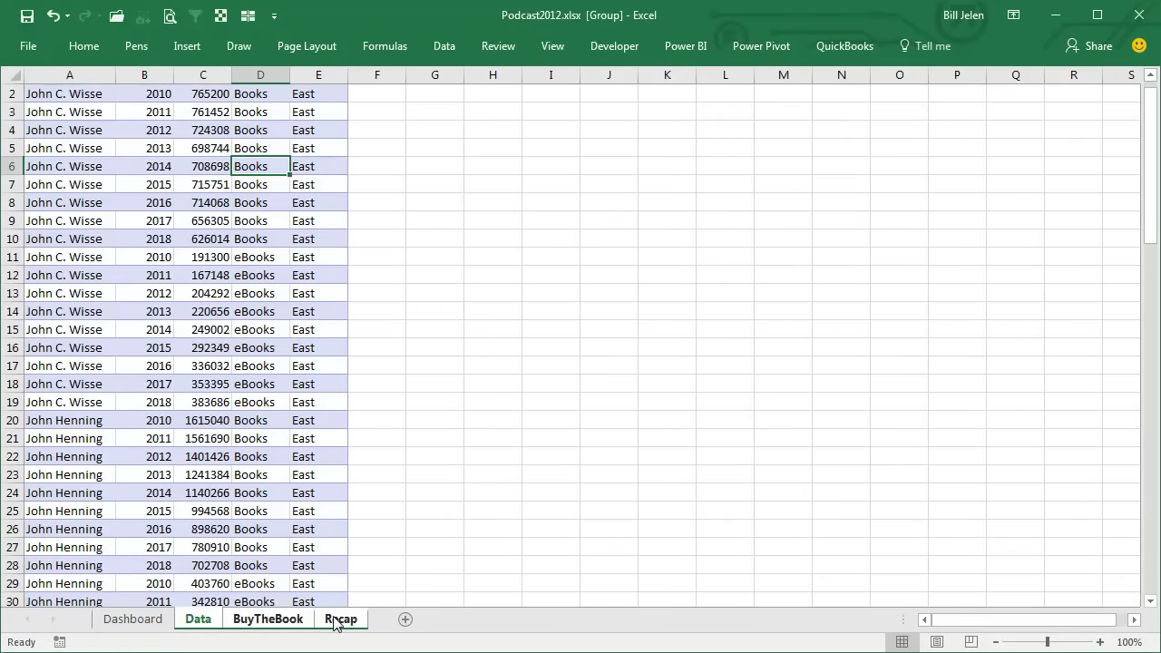
right_click(332, 619)
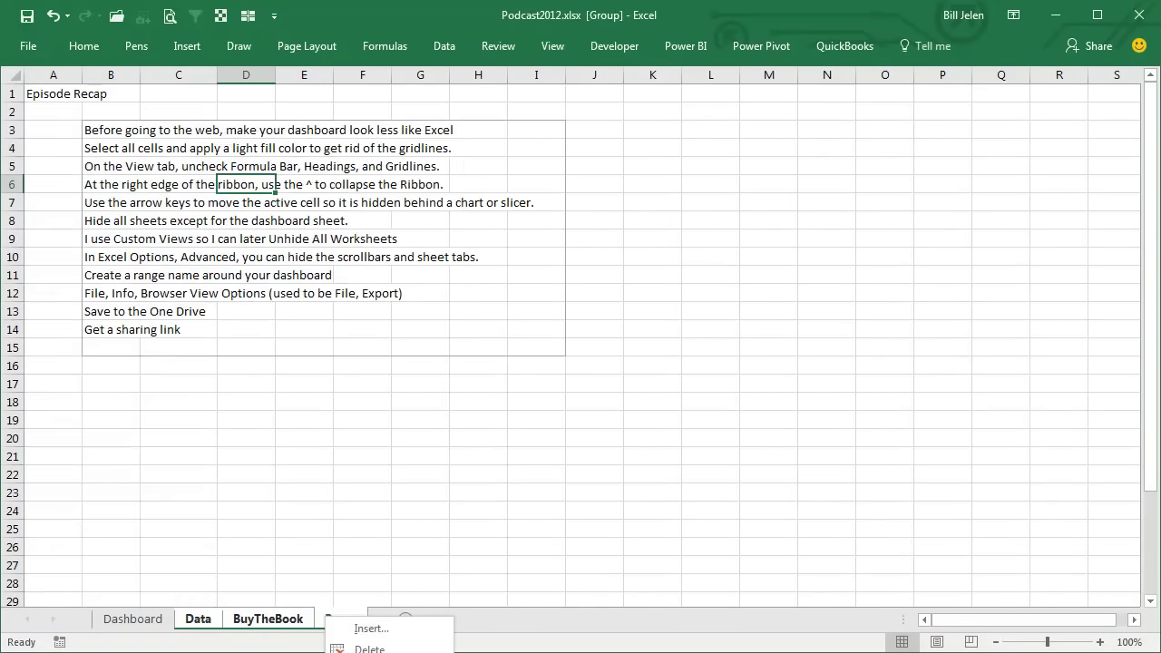
key(h)
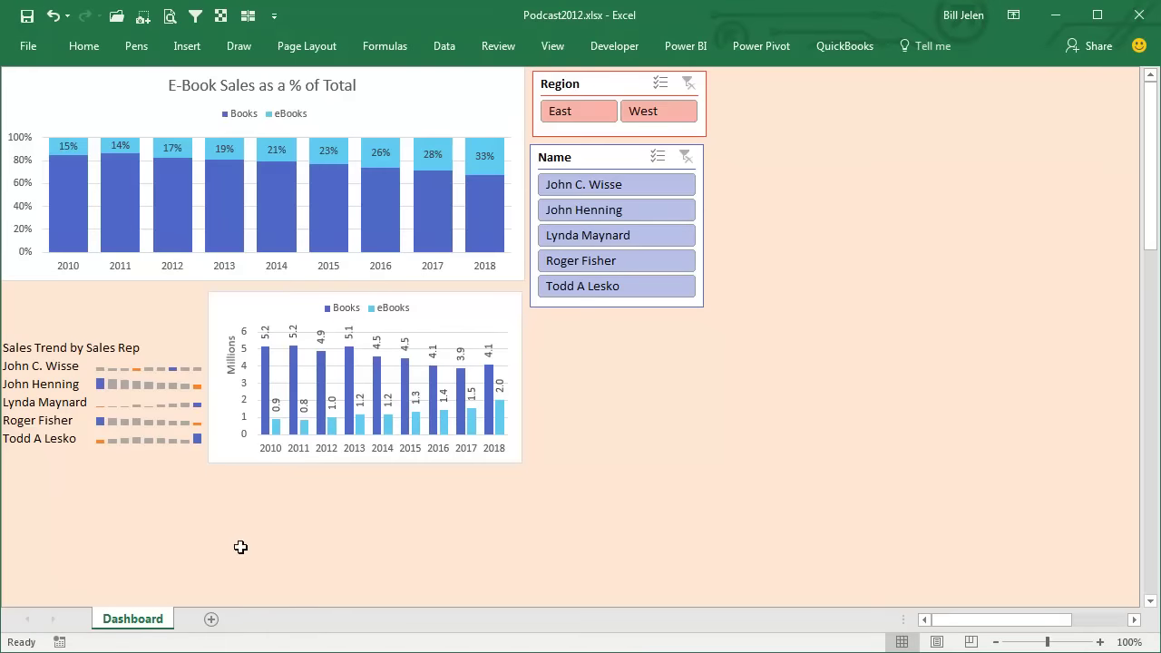
- Save the workbook with only the dashboard sheet showing as a custom view named OnlyDashboard
click(554, 53)
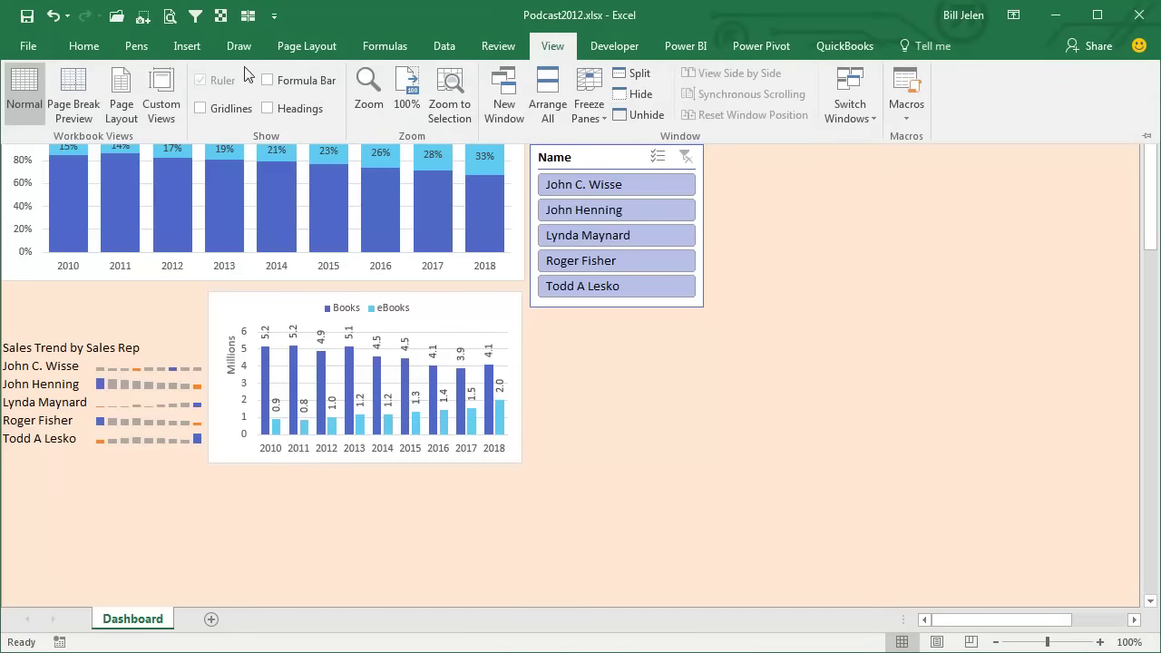
click(161, 91)
click(696, 349)
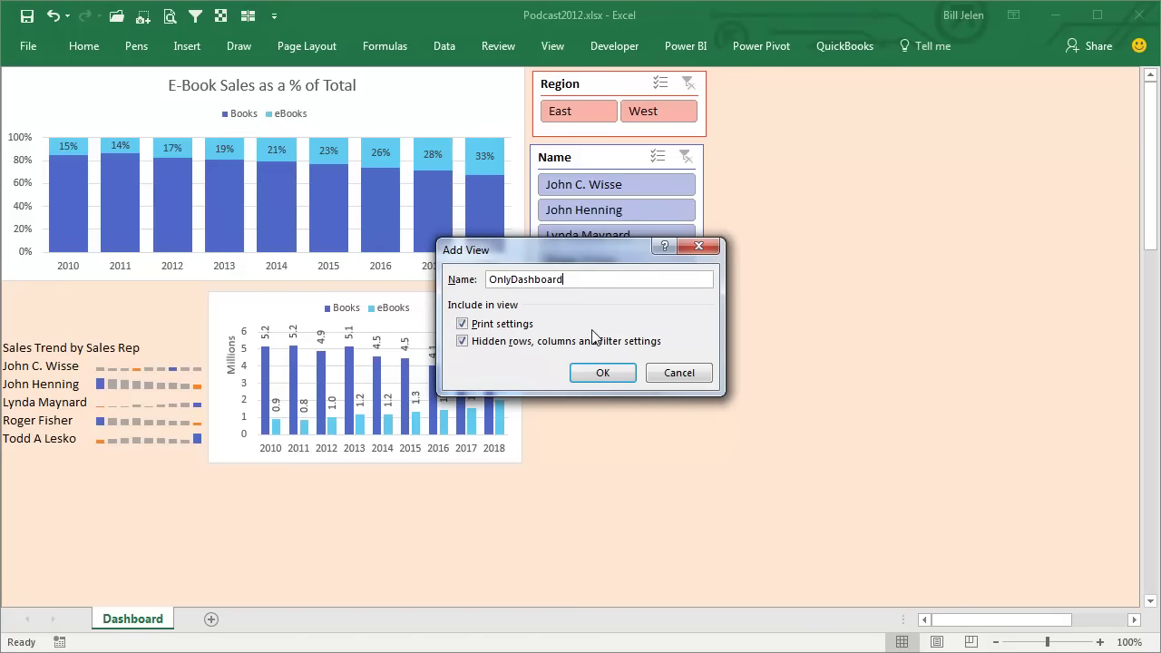
click(598, 373)
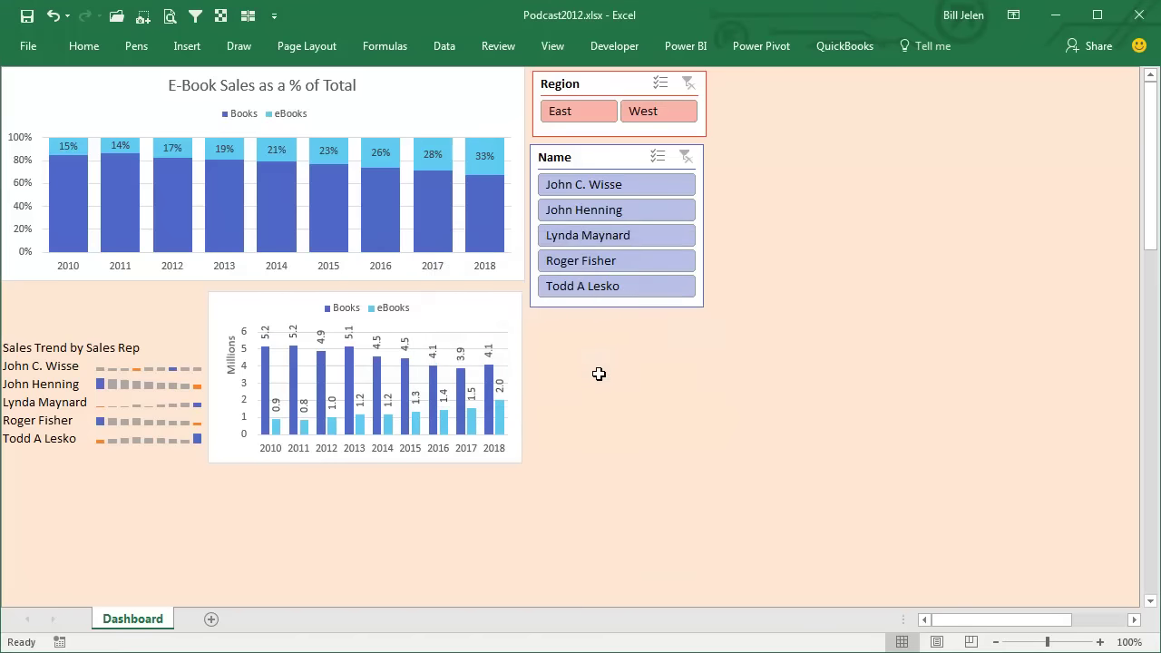
- Apply the ShowAllWorksheets custom view and bring the first sheet tabs into view
click(552, 46)
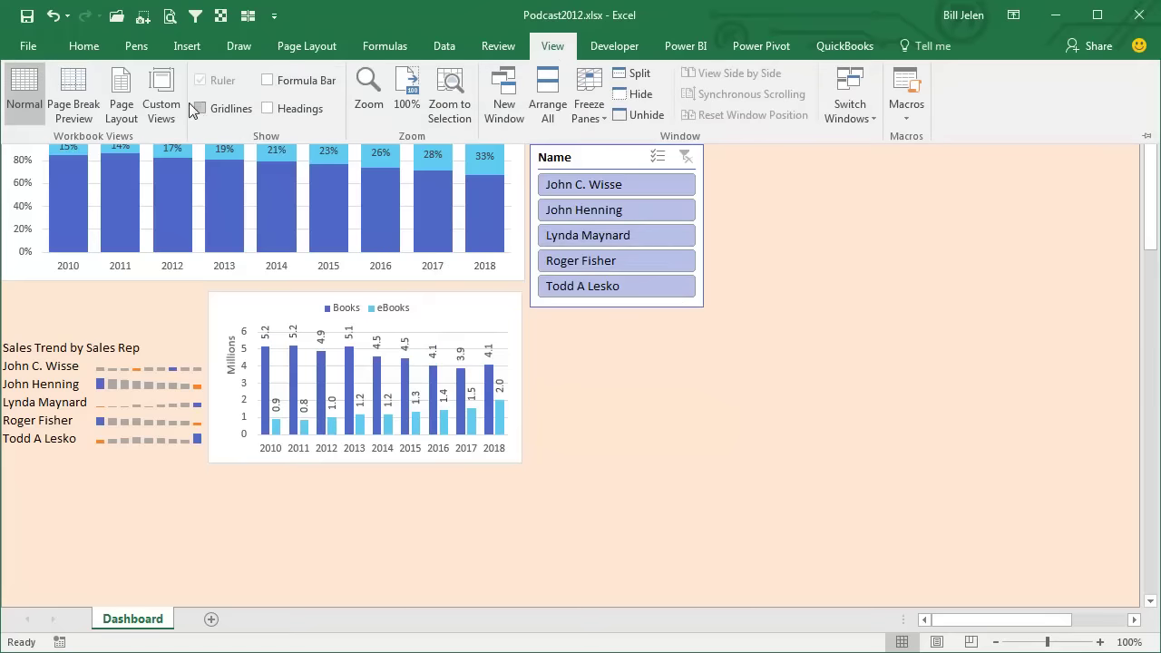
click(163, 95)
click(518, 300)
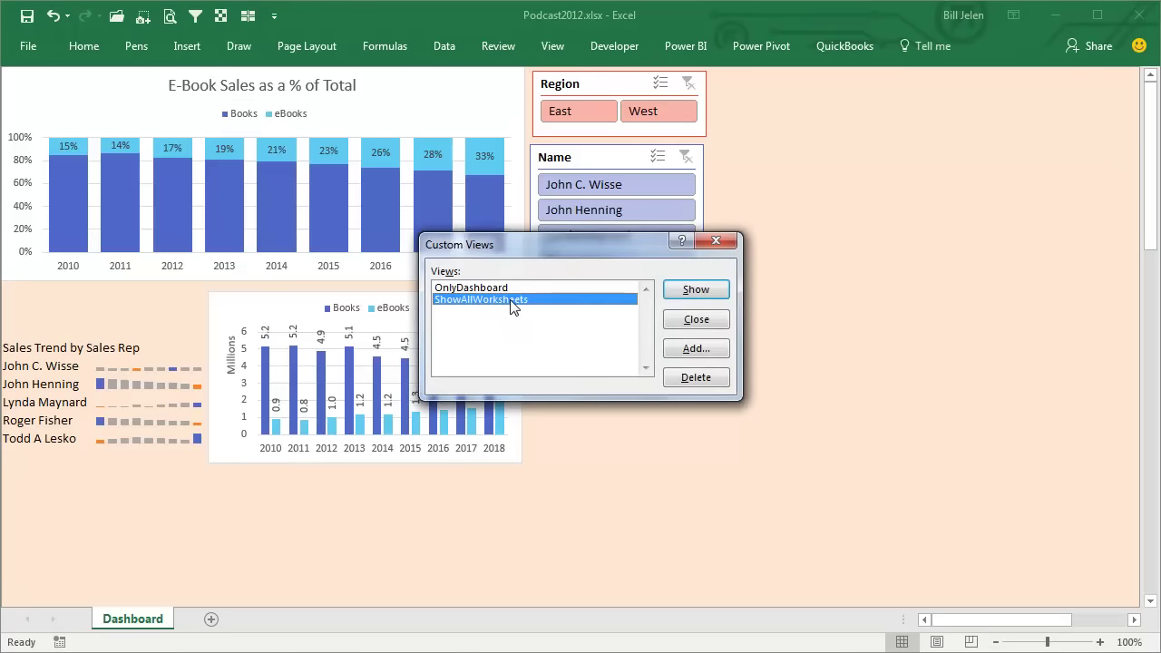
click(696, 290)
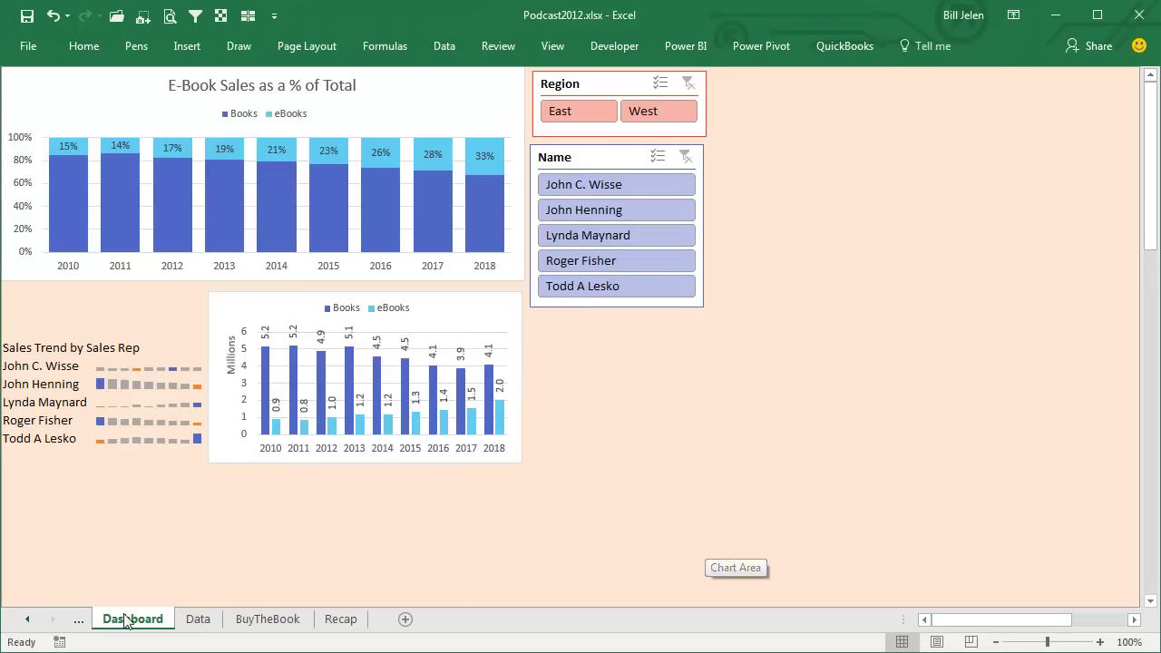
click(27, 619)
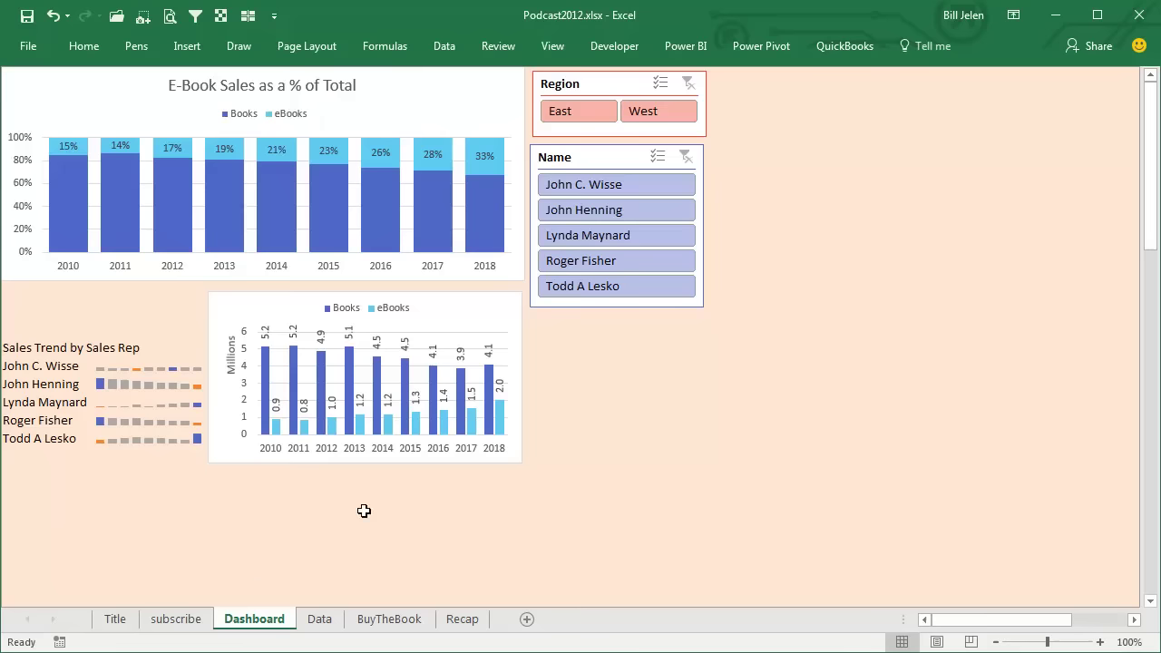
- Apply the OnlyDashboard custom view to hide the other worksheets again
click(538, 51)
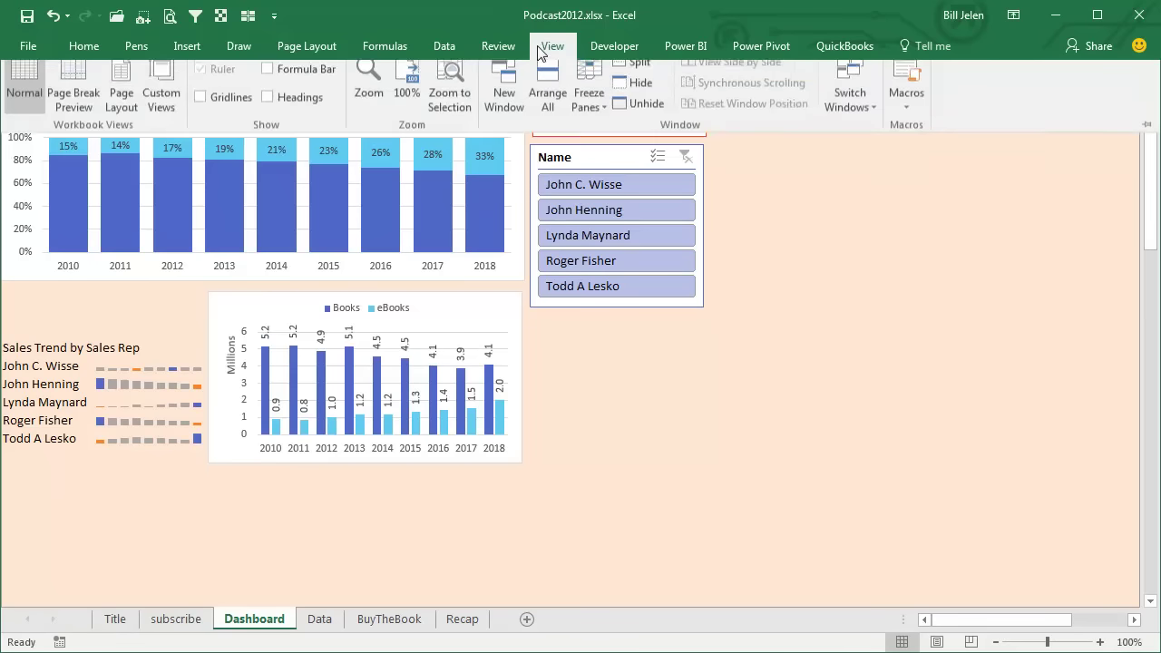
click(161, 93)
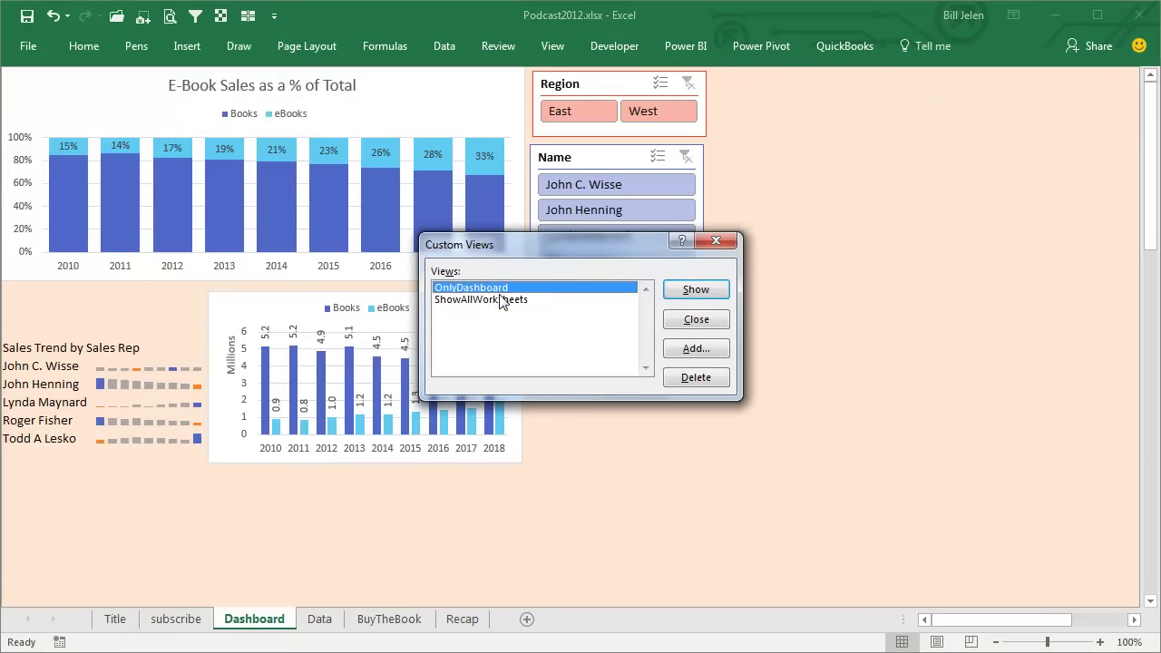
click(696, 289)
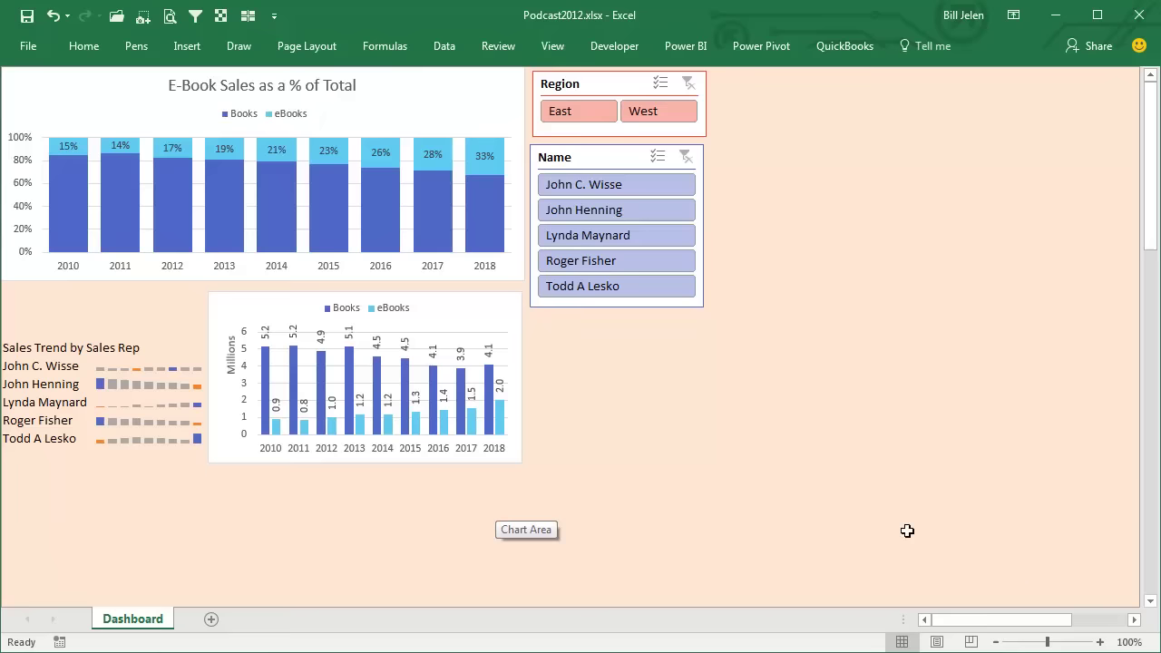
- Define the workbook-scoped name MyDashboard for range A1:K22 on the Dashboard sheet, covering the charts, sparklines and slicers
drag(603, 456, 660, 425)
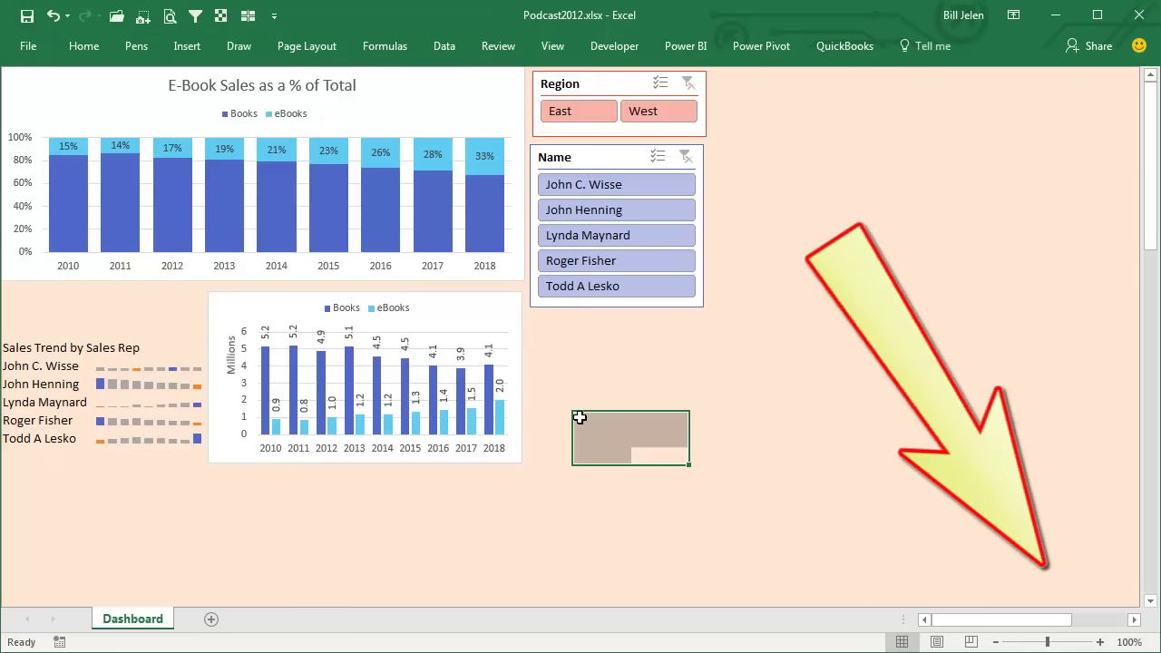
drag(705, 462, 3, 74)
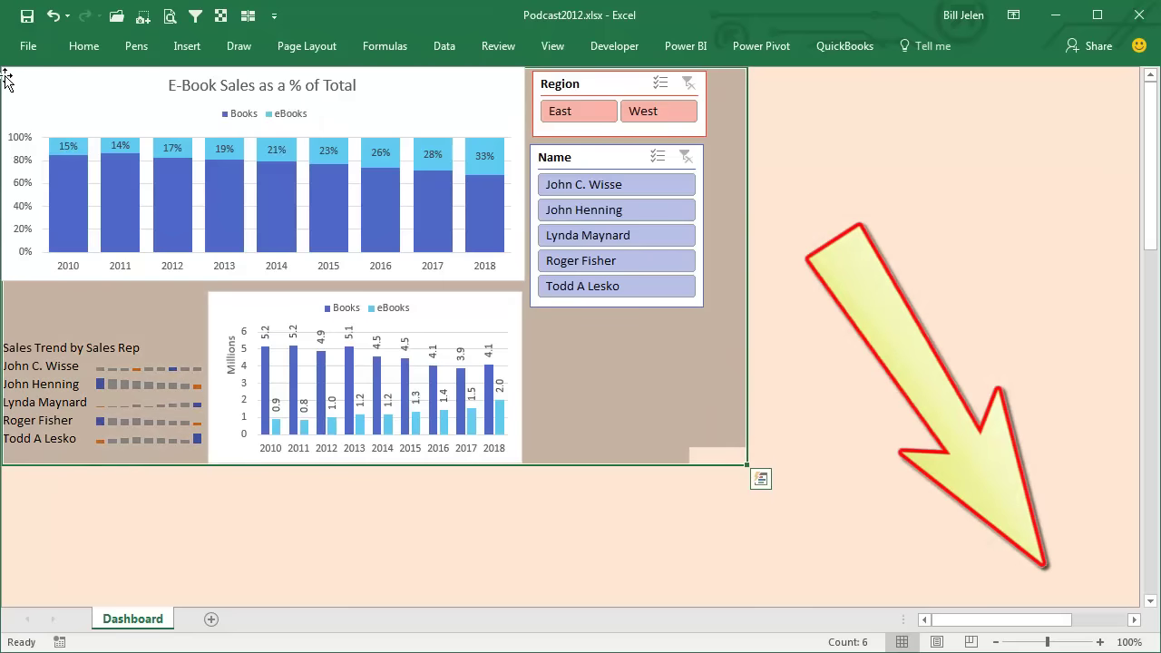
click(382, 46)
click(506, 90)
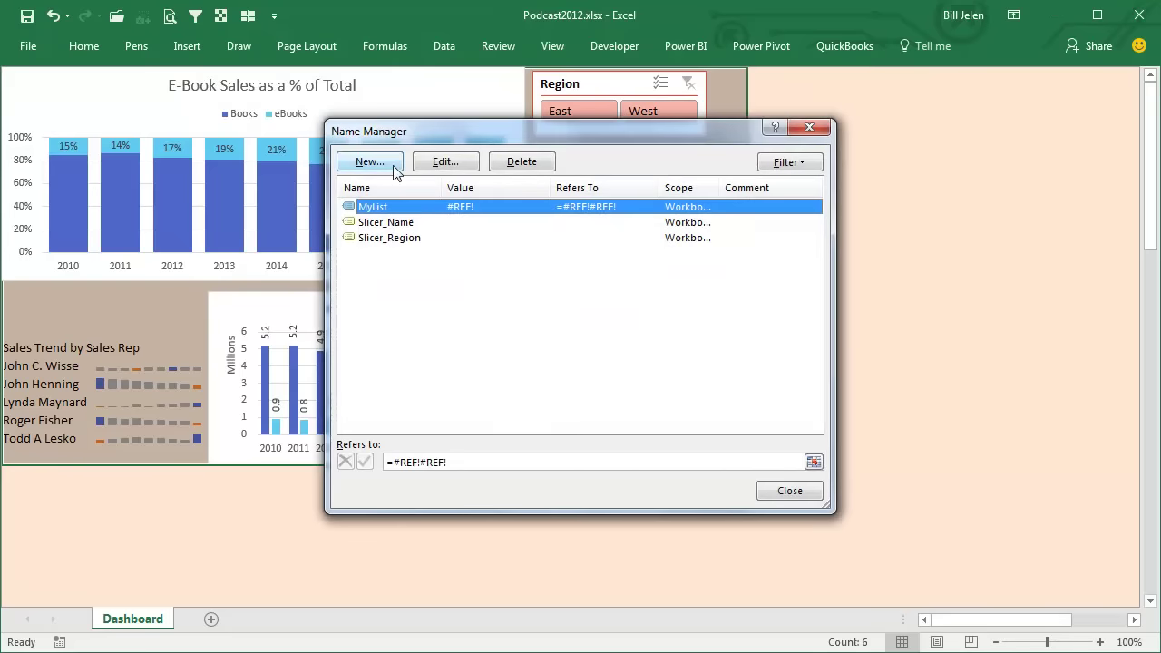
click(369, 163)
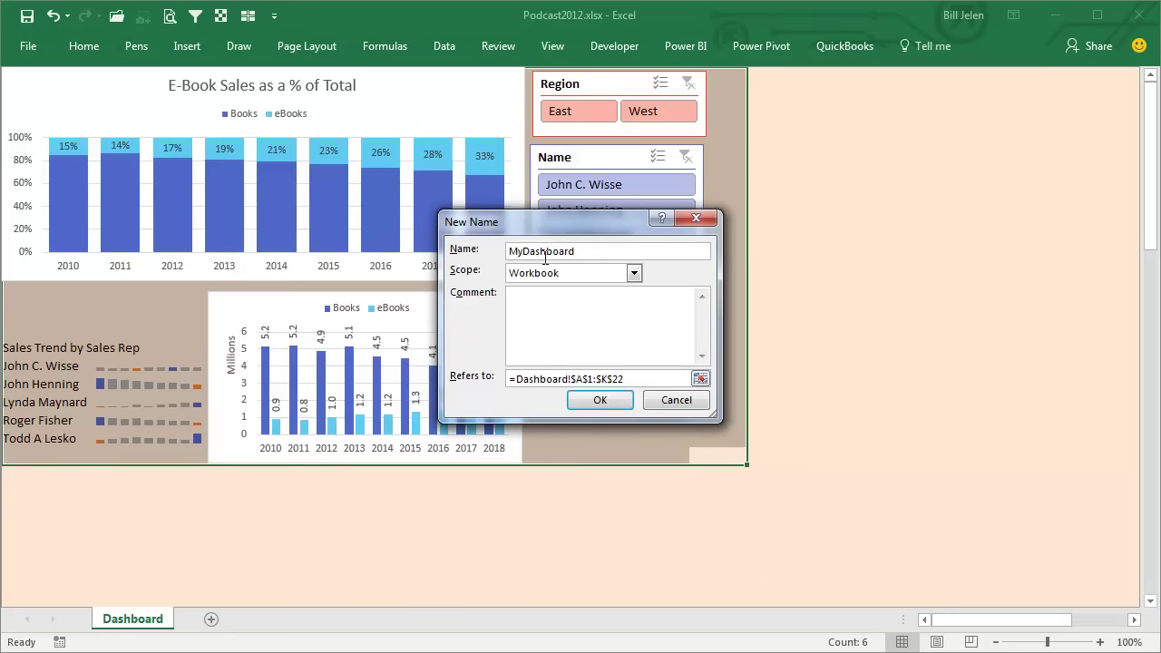
click(600, 400)
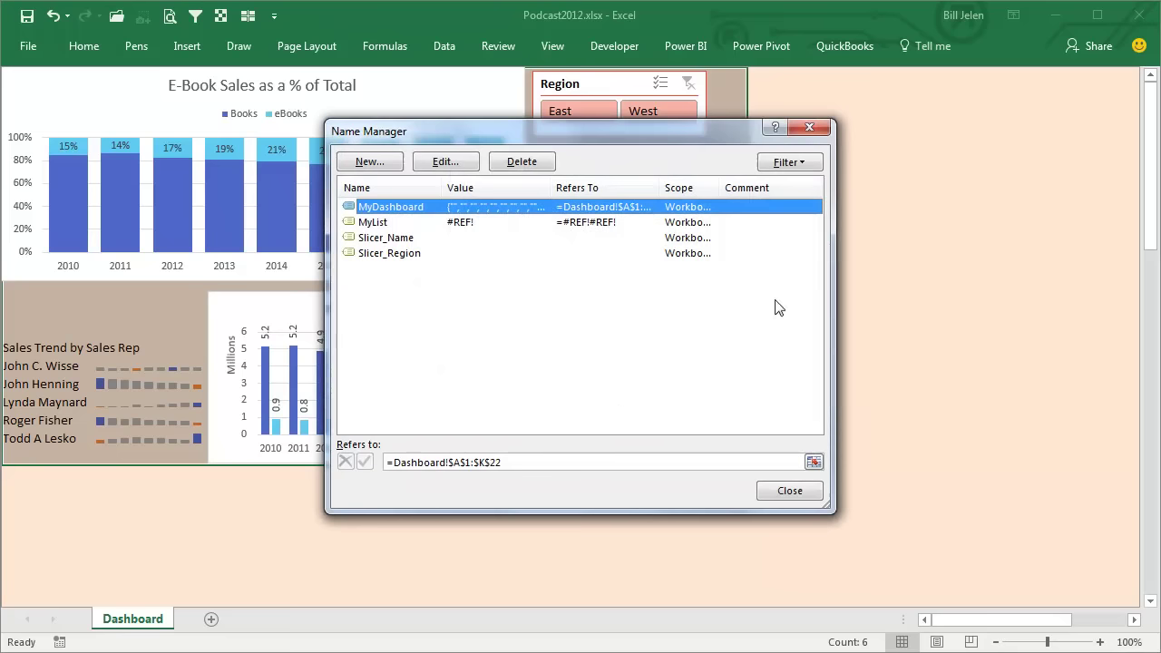
click(789, 492)
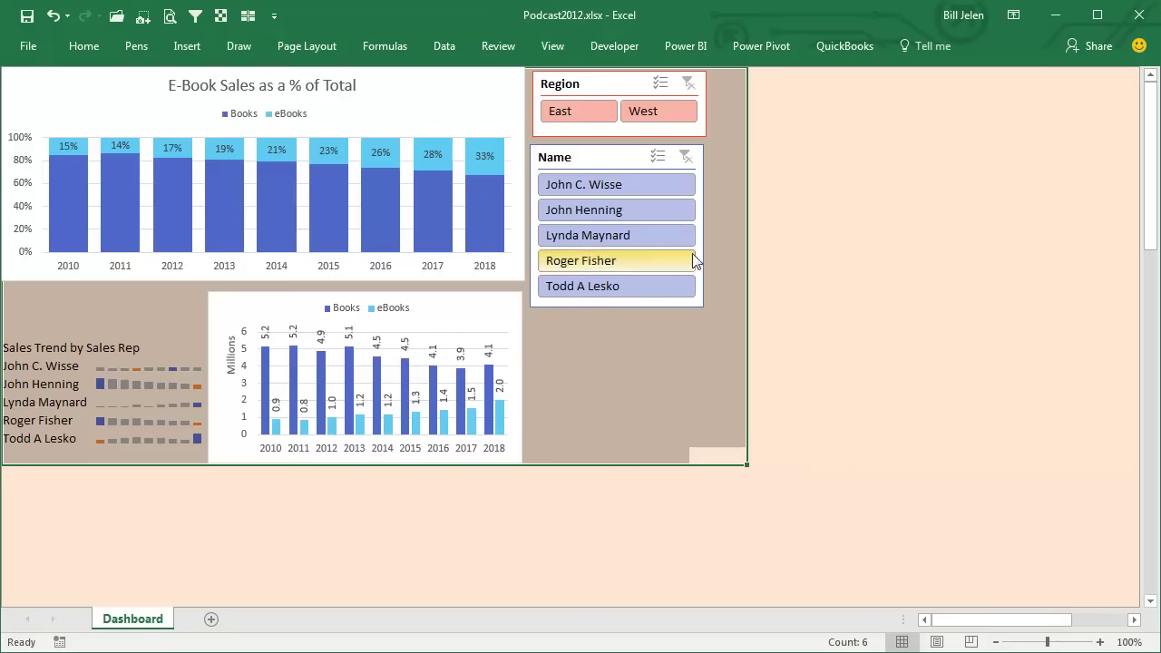
- Set the Browser View Options to show Items in the Workbook with only the MyDashboard named range selected, and return to the sheet
click(30, 50)
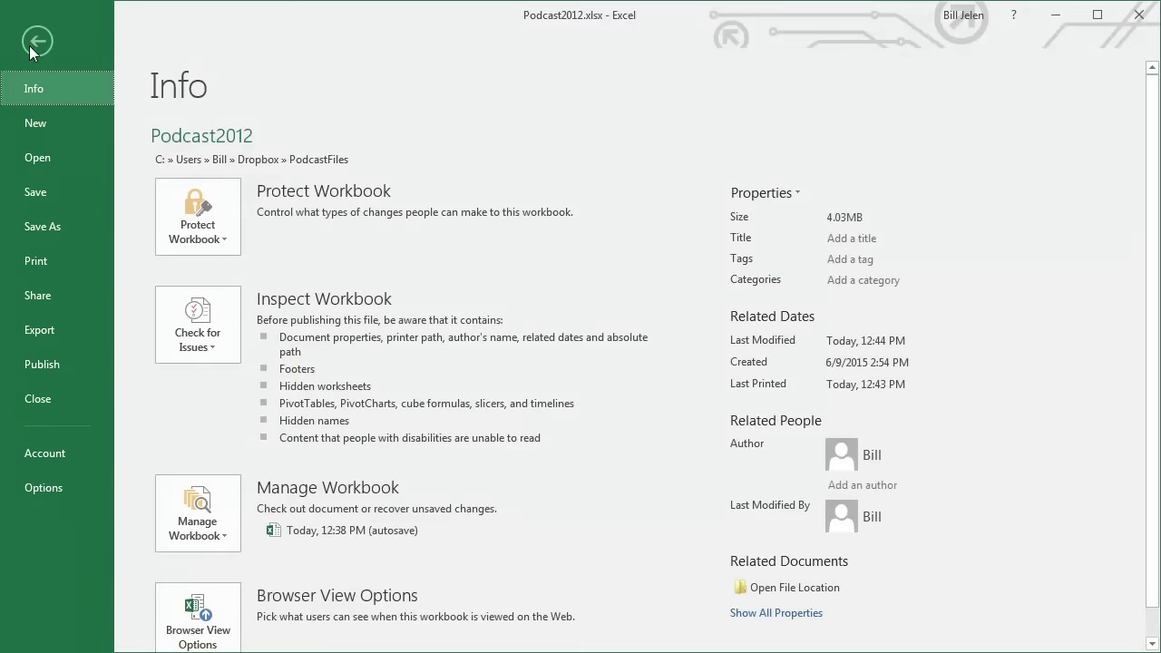
click(187, 604)
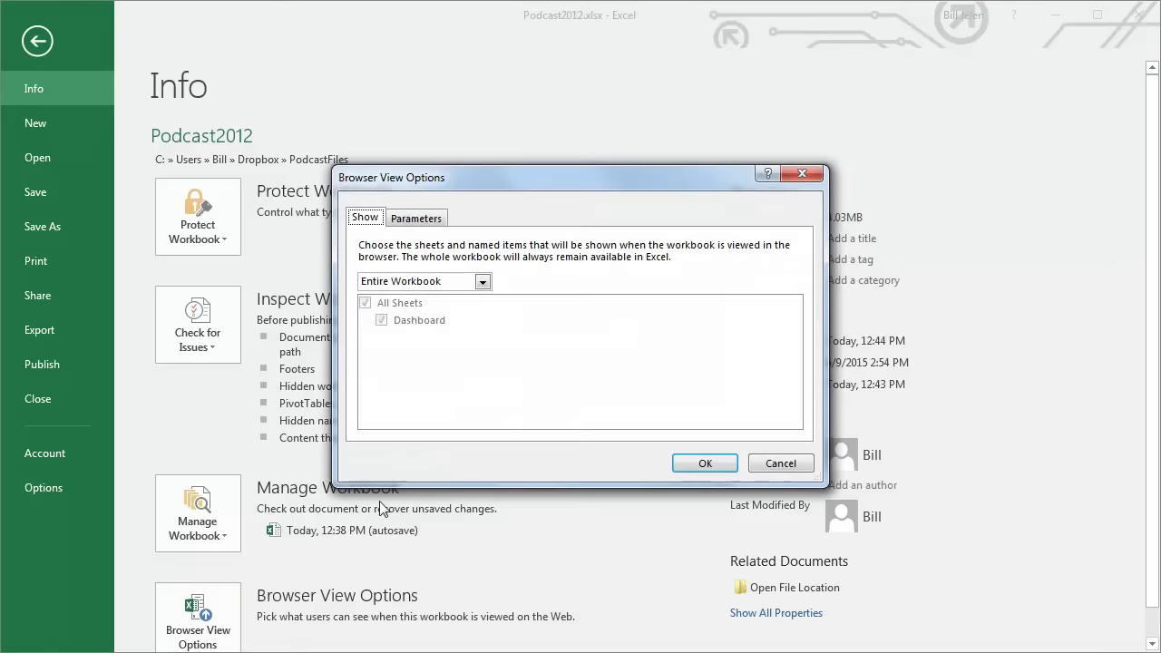
click(482, 283)
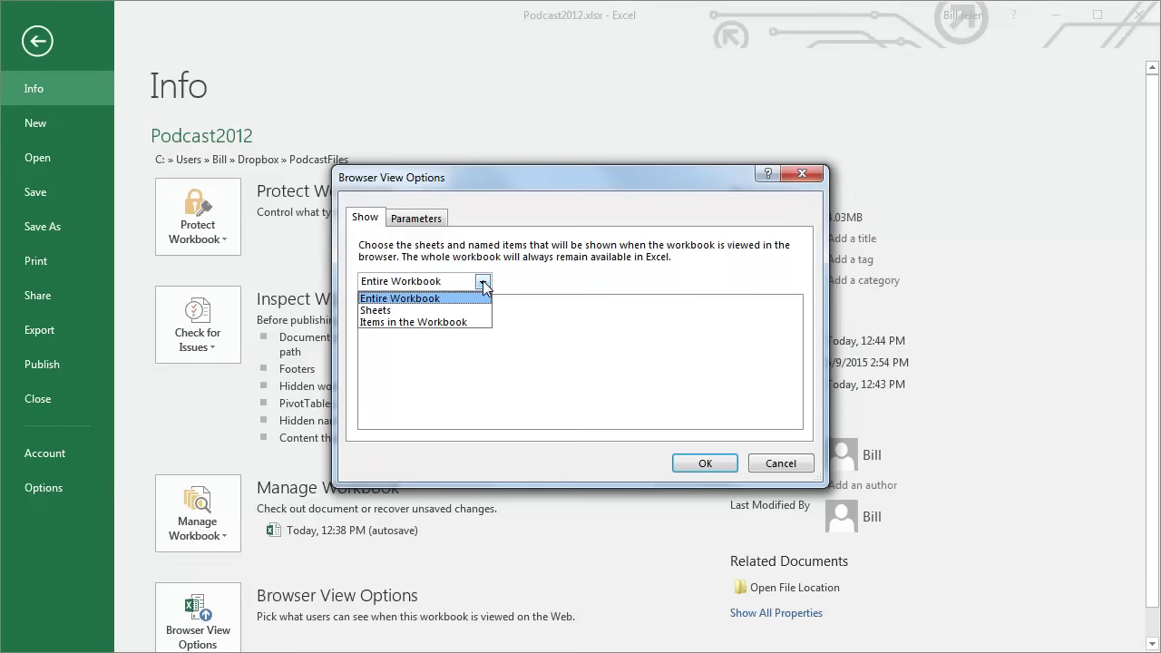
click(404, 322)
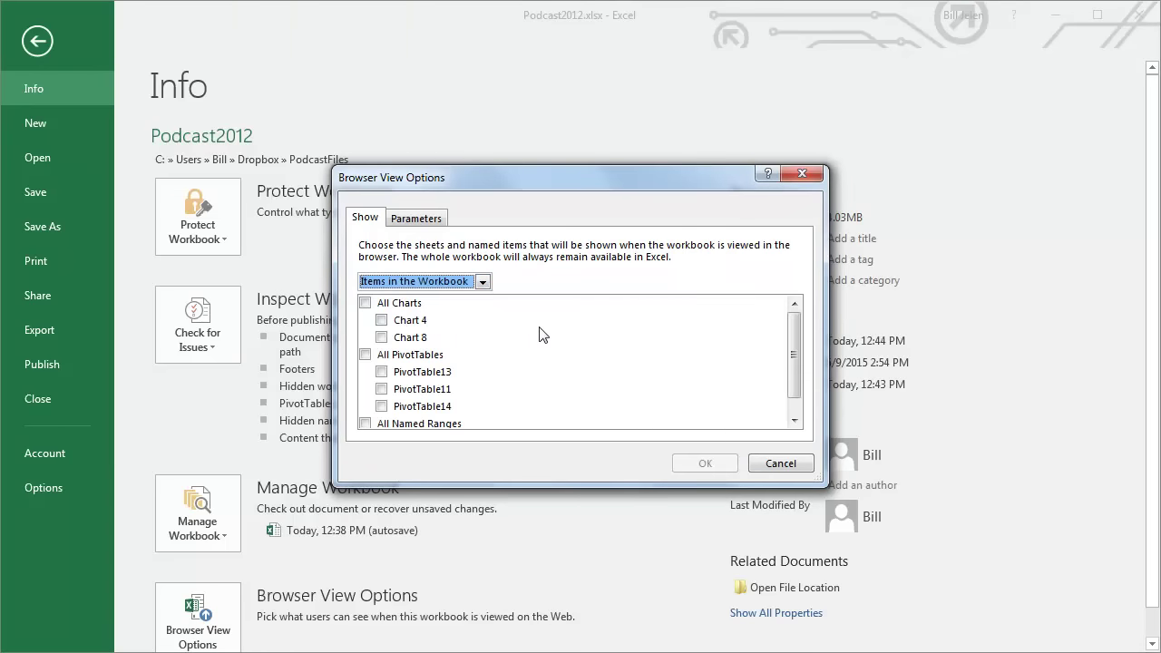
drag(794, 337, 796, 379)
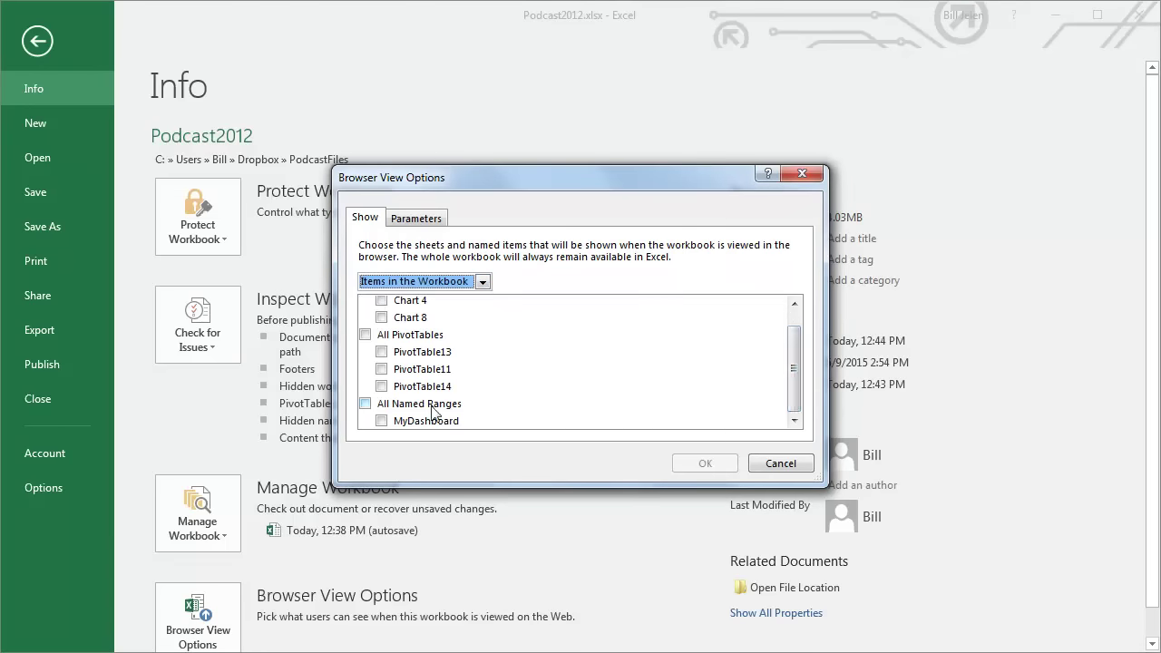
click(381, 421)
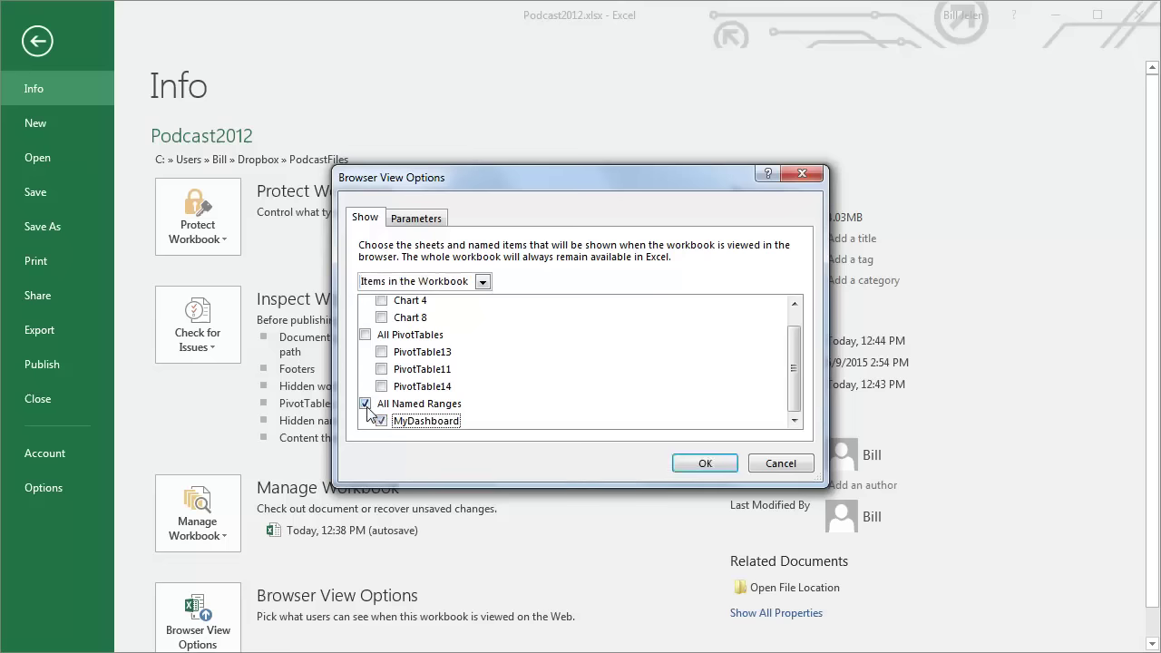
click(694, 463)
click(43, 41)
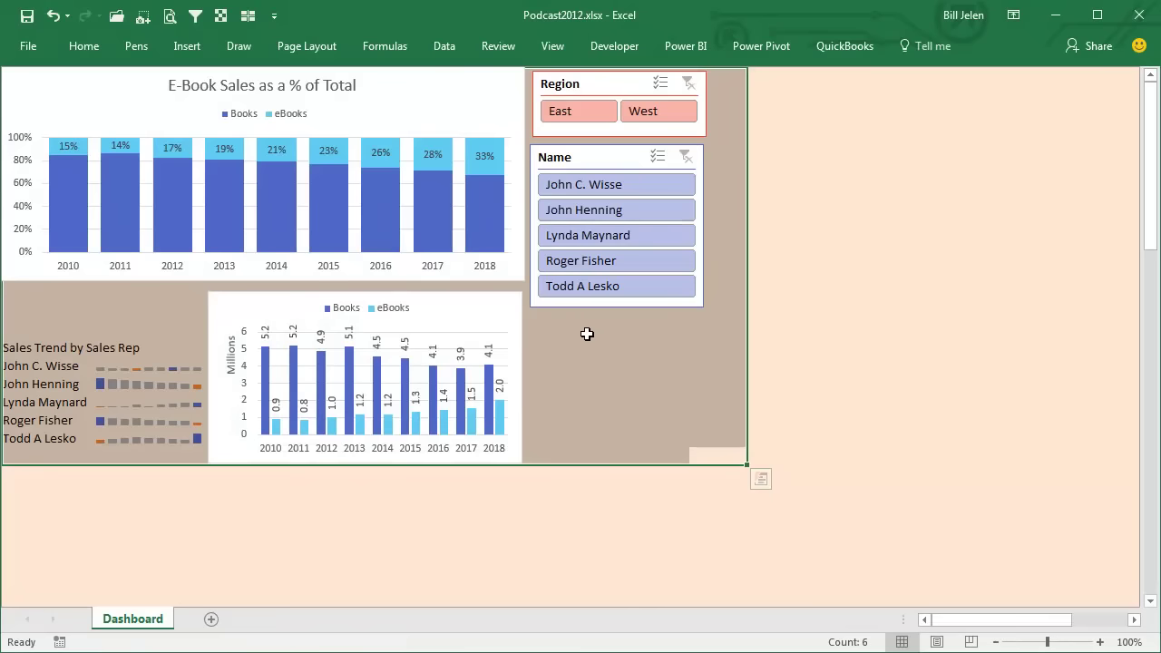
- Save the workbook to OneDrive - Personal as Podcast2012 in Excel Workbook (*.xlsx) format
click(26, 47)
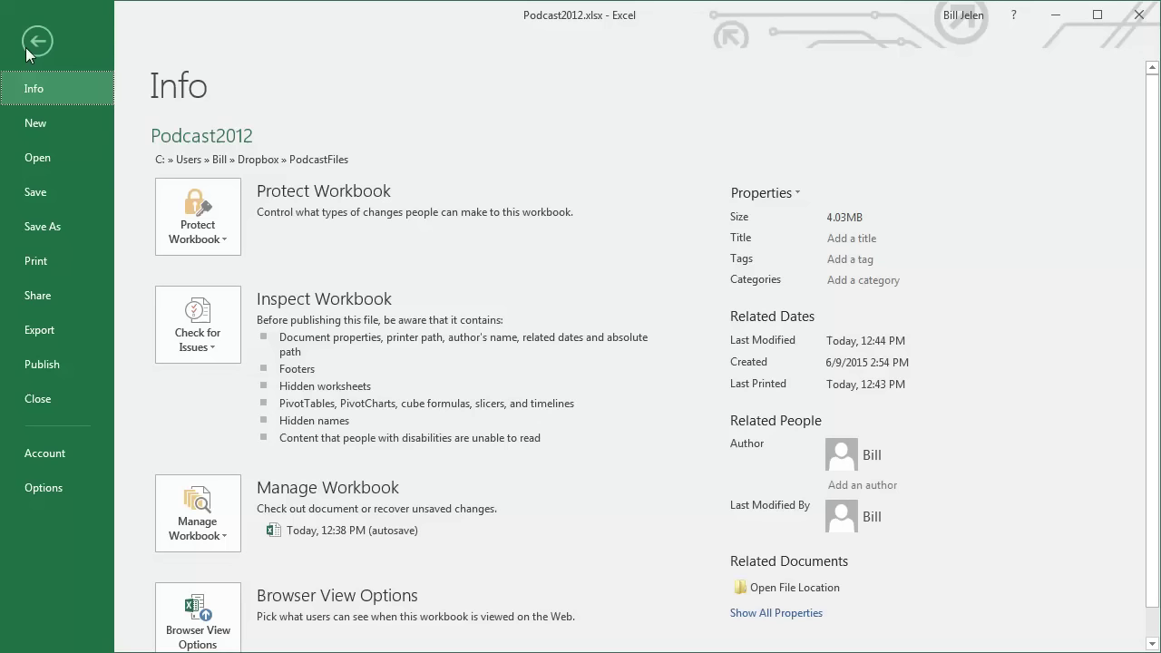
click(42, 225)
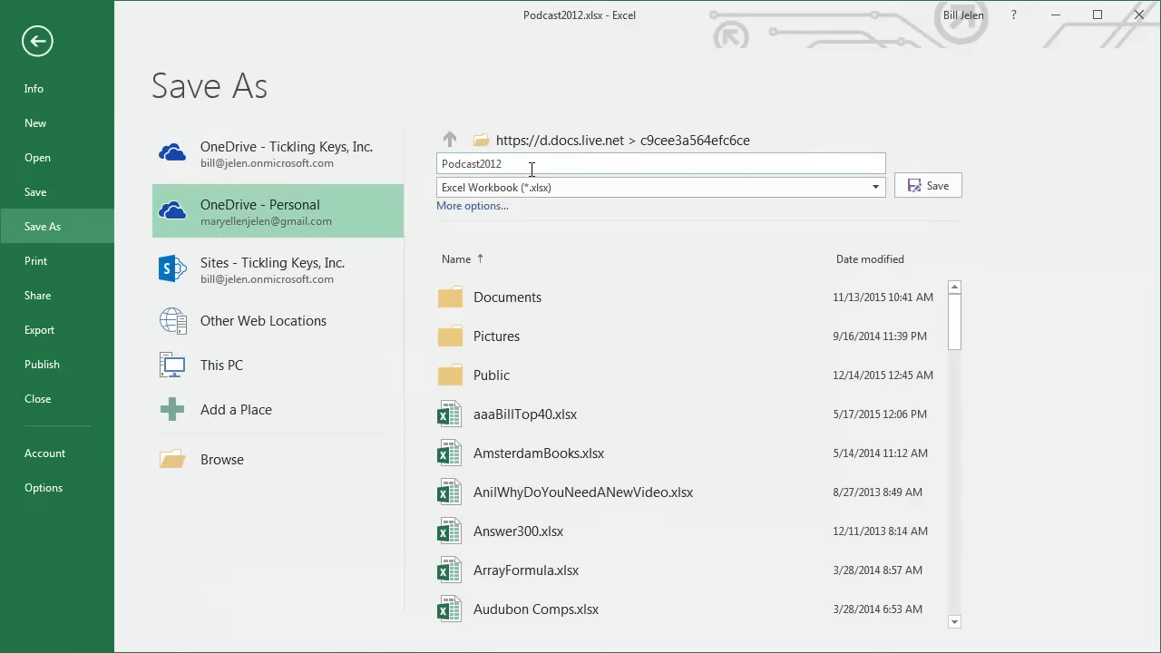
key(Return)
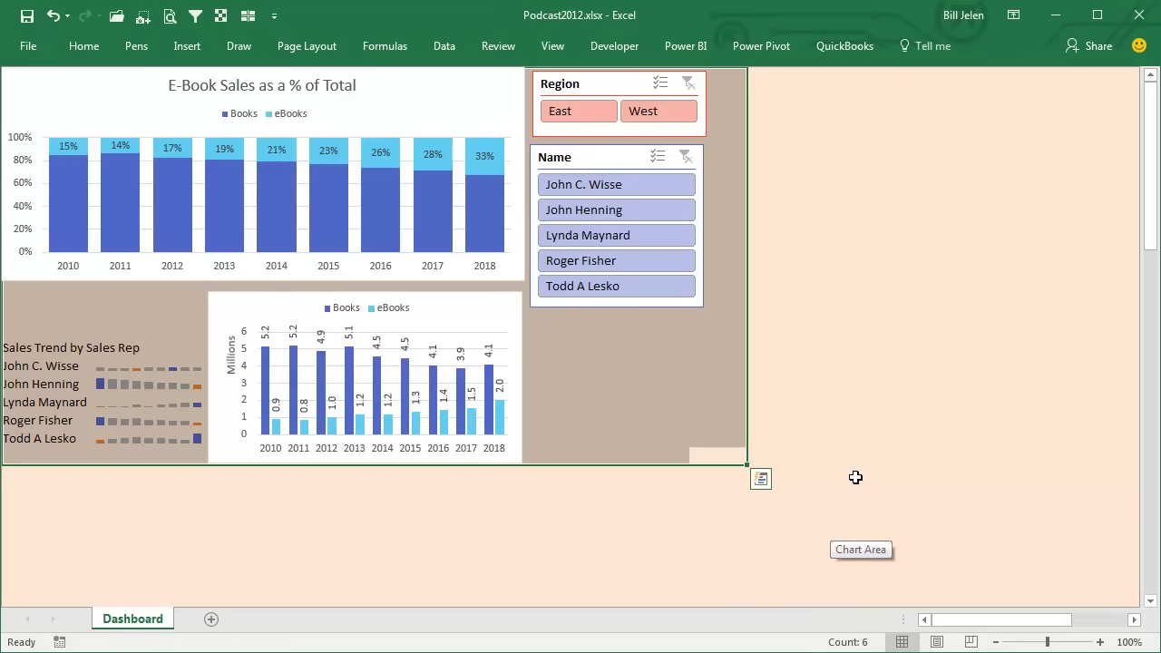
- Share the OneDrive workbook by creating a view-only sharing link and copying it
click(30, 48)
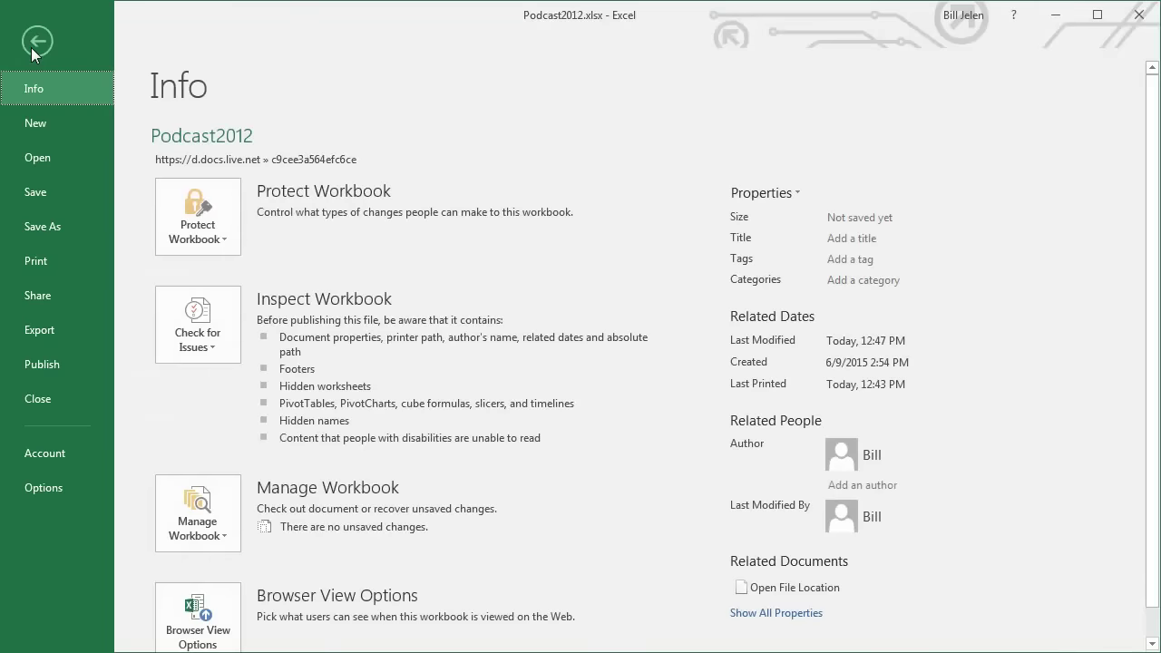
click(40, 300)
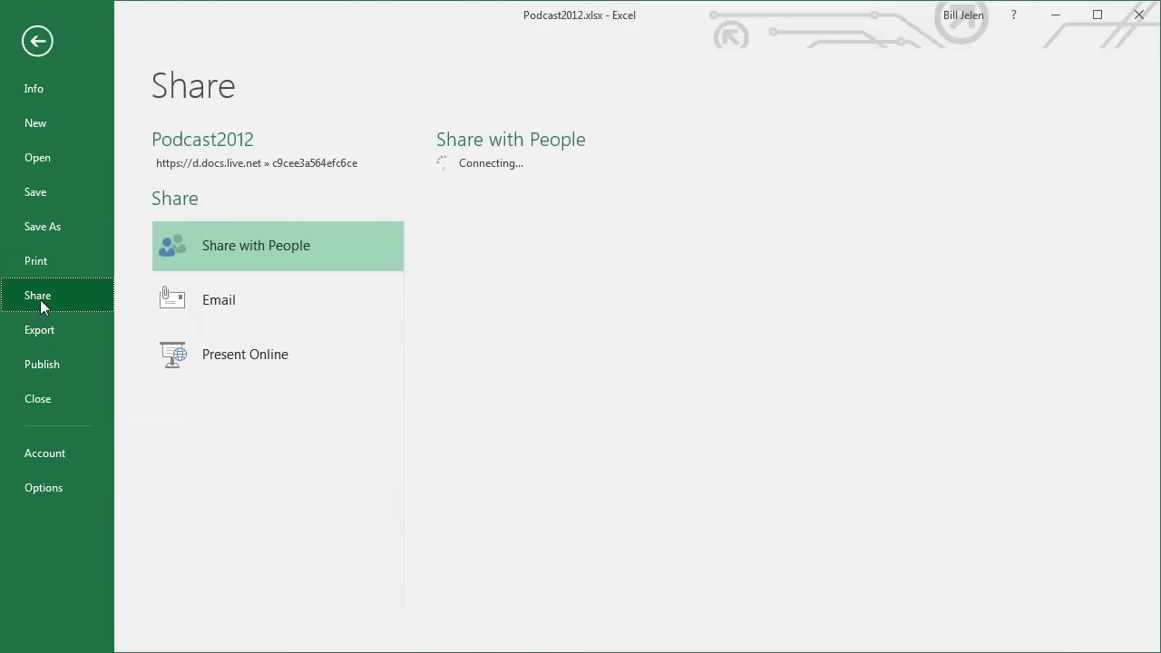
click(494, 207)
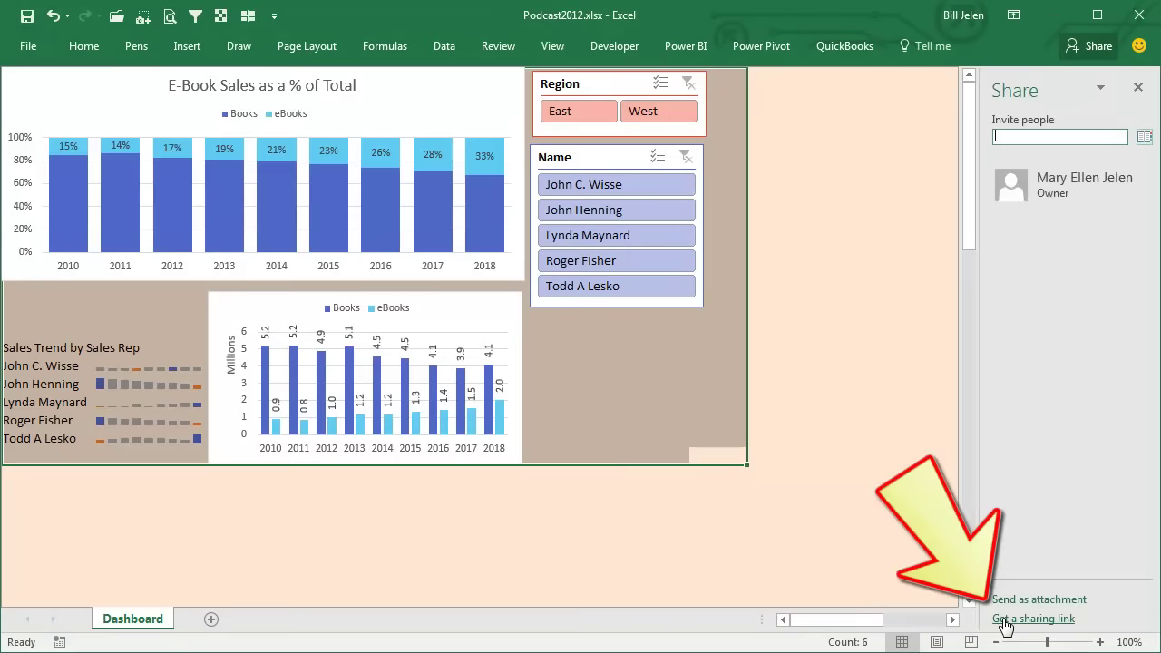
click(1005, 620)
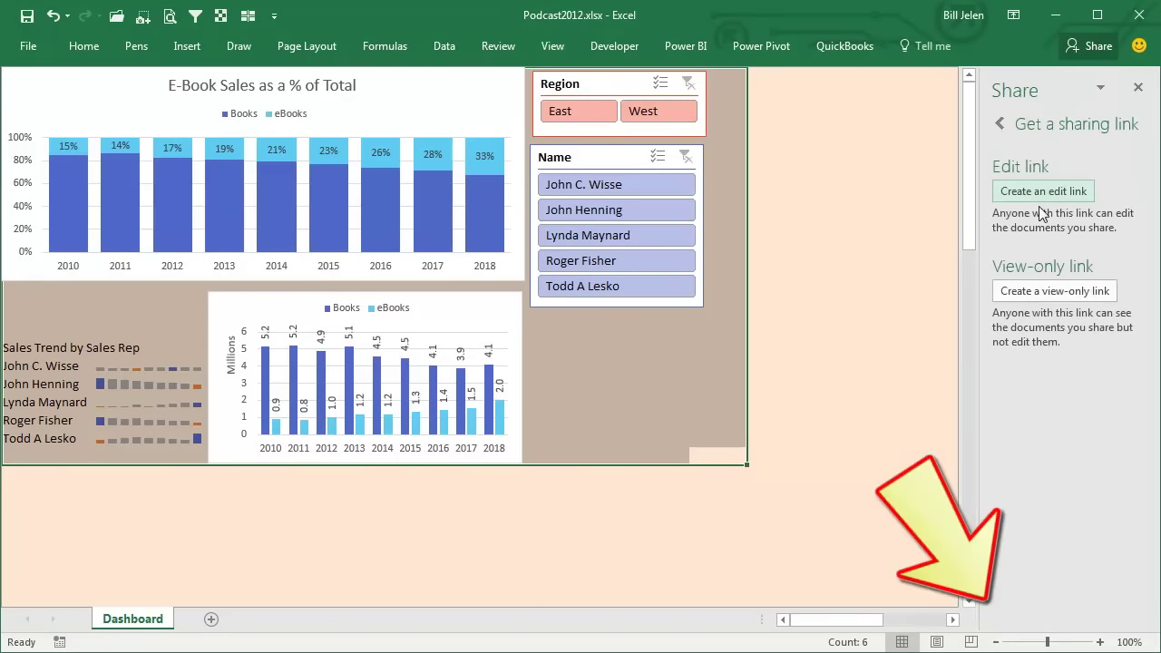
click(1050, 293)
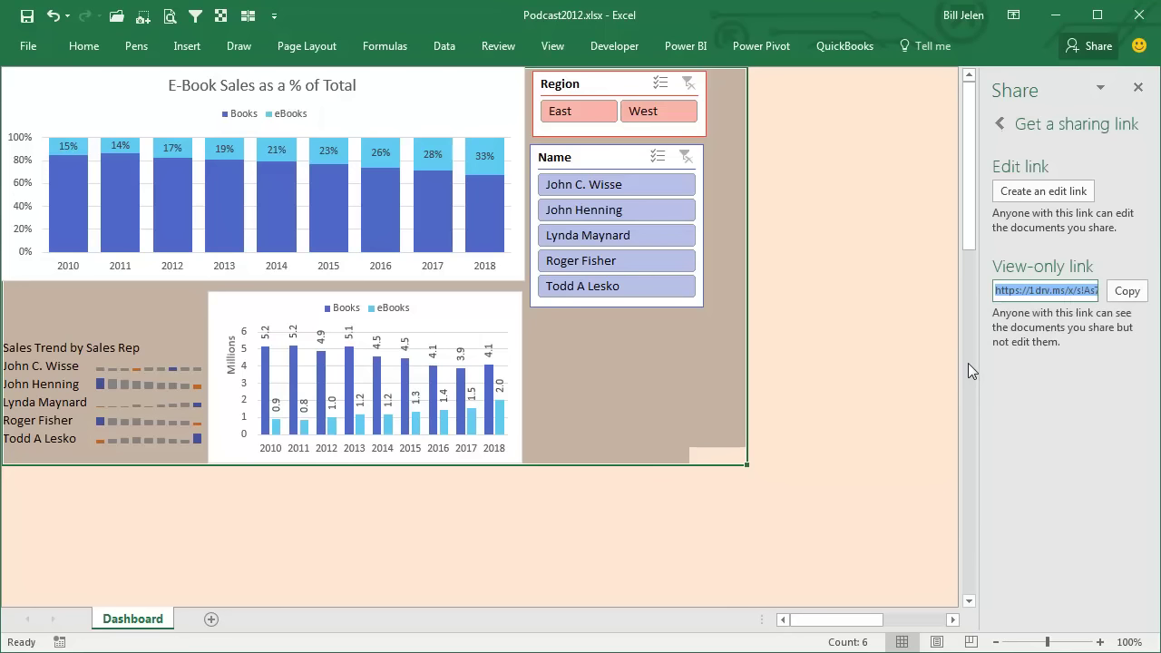
click(1133, 296)
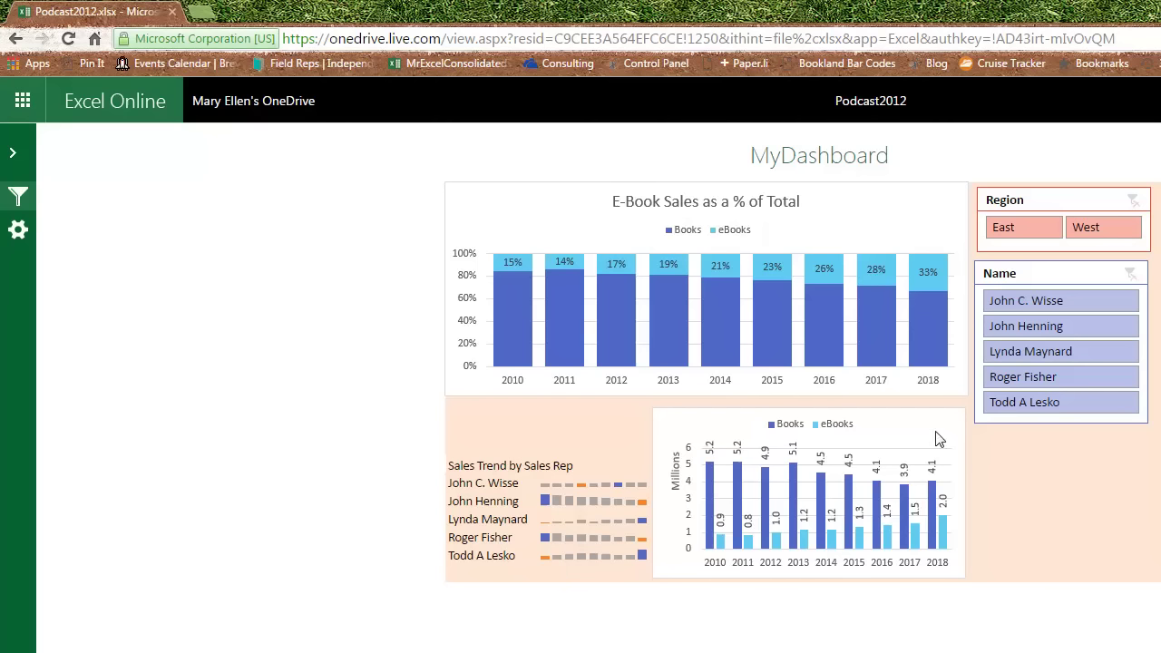
- Test the Region slicer on the published Excel Online dashboard by filtering to West and clearing the filter again
click(1098, 232)
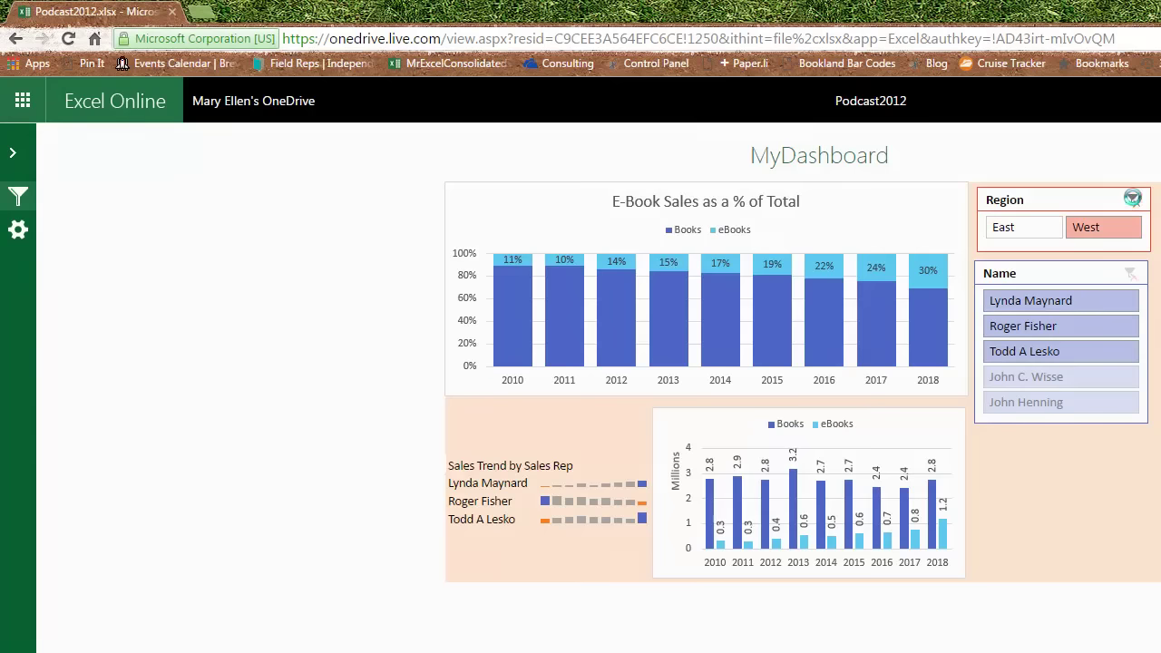
click(1134, 200)
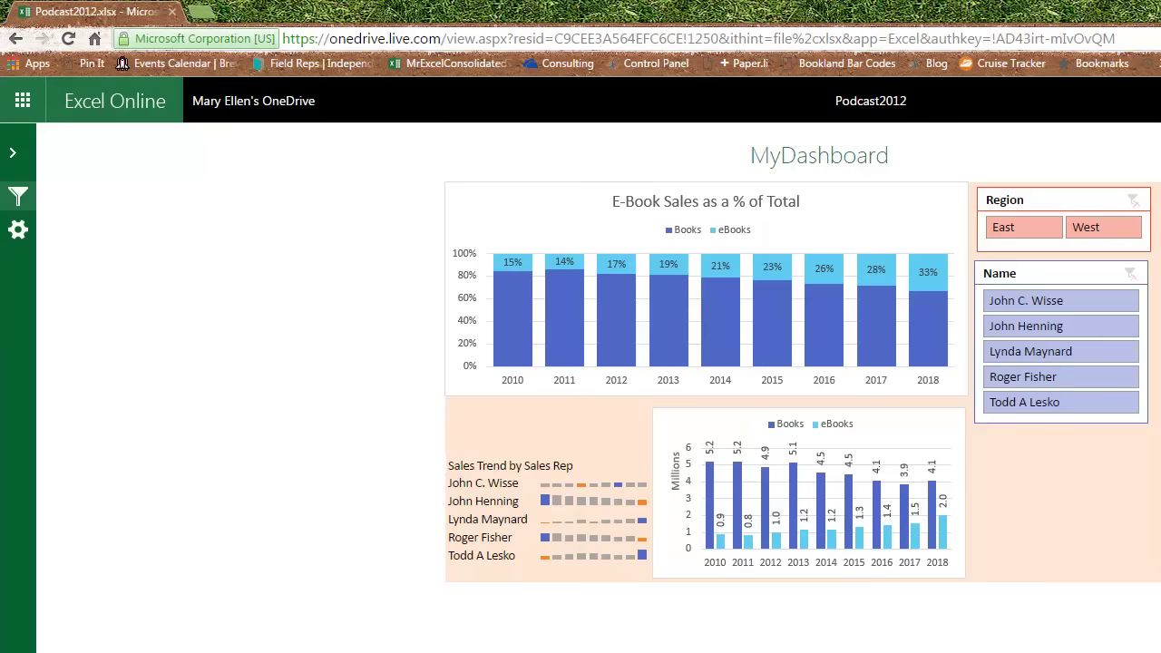
- Switch back to desktop Excel and examine the advanced workbook display options for scroll bars and sheet tabs, closing the options without changes
key(super)
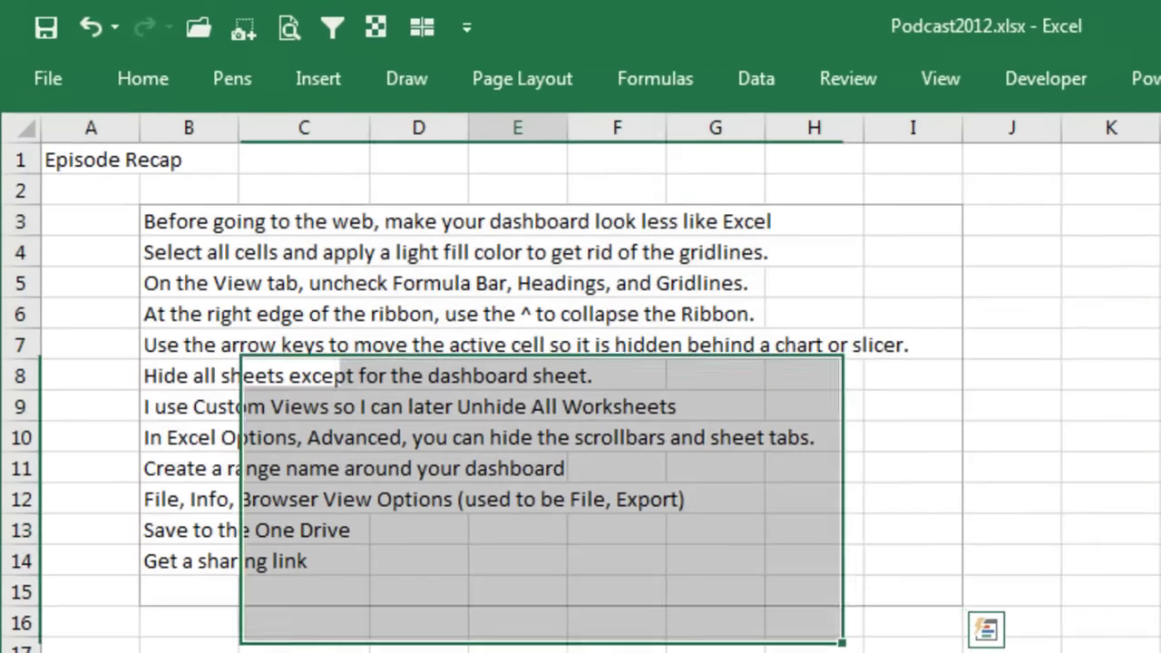
click(517, 648)
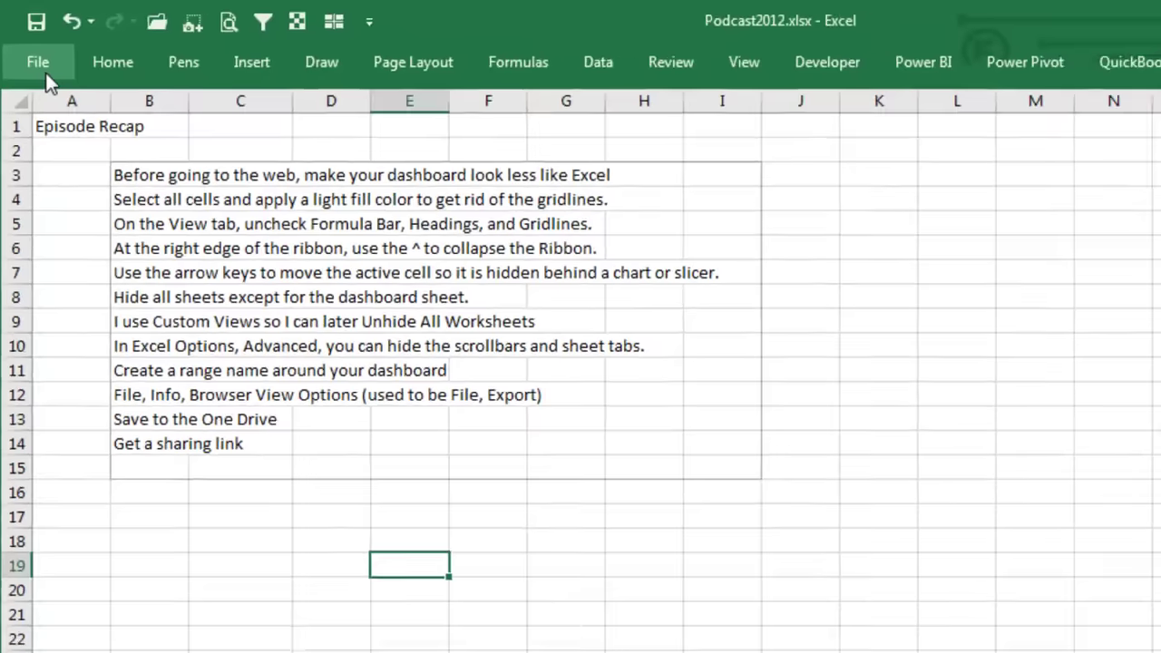
click(39, 63)
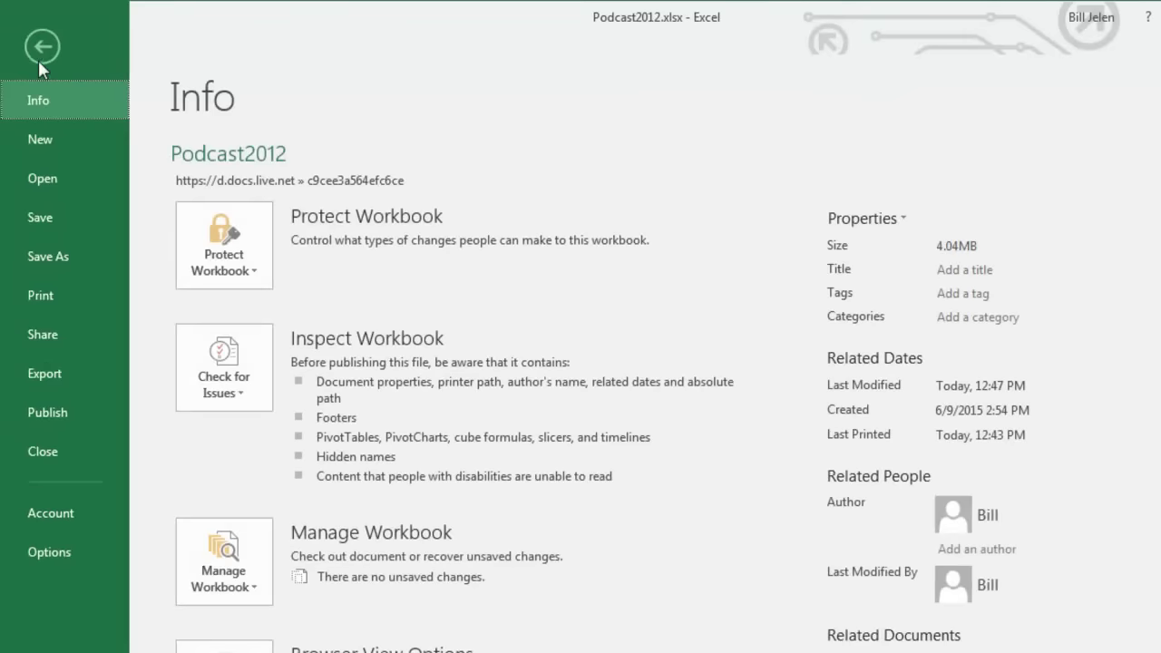
click(52, 550)
click(145, 220)
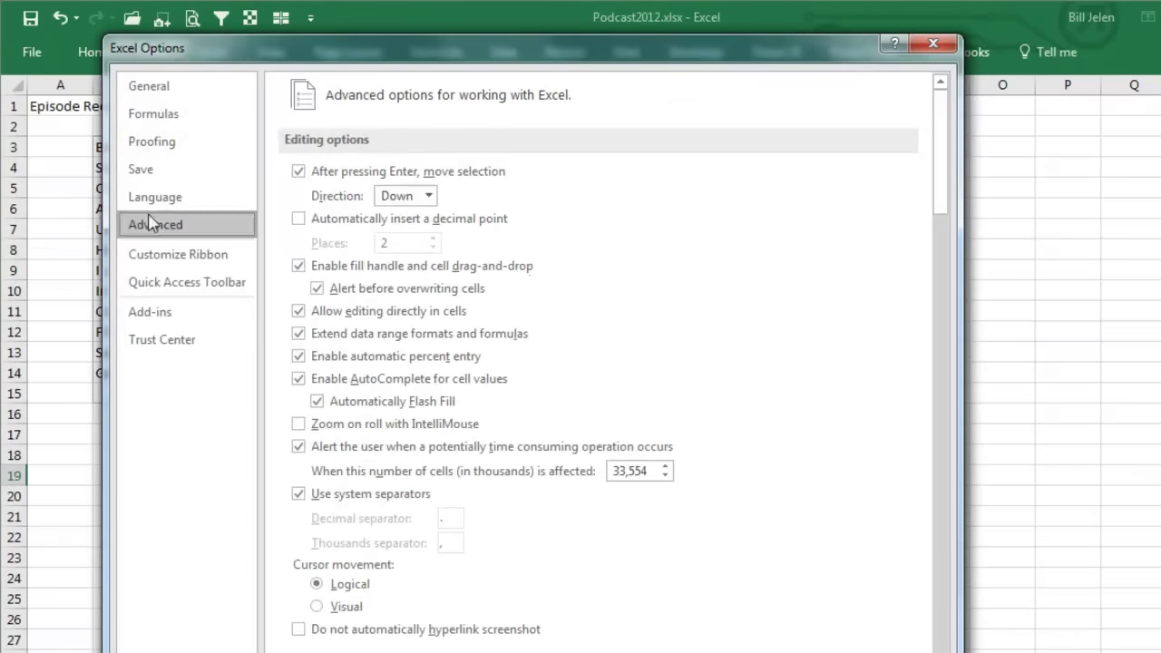
drag(940, 127, 928, 475)
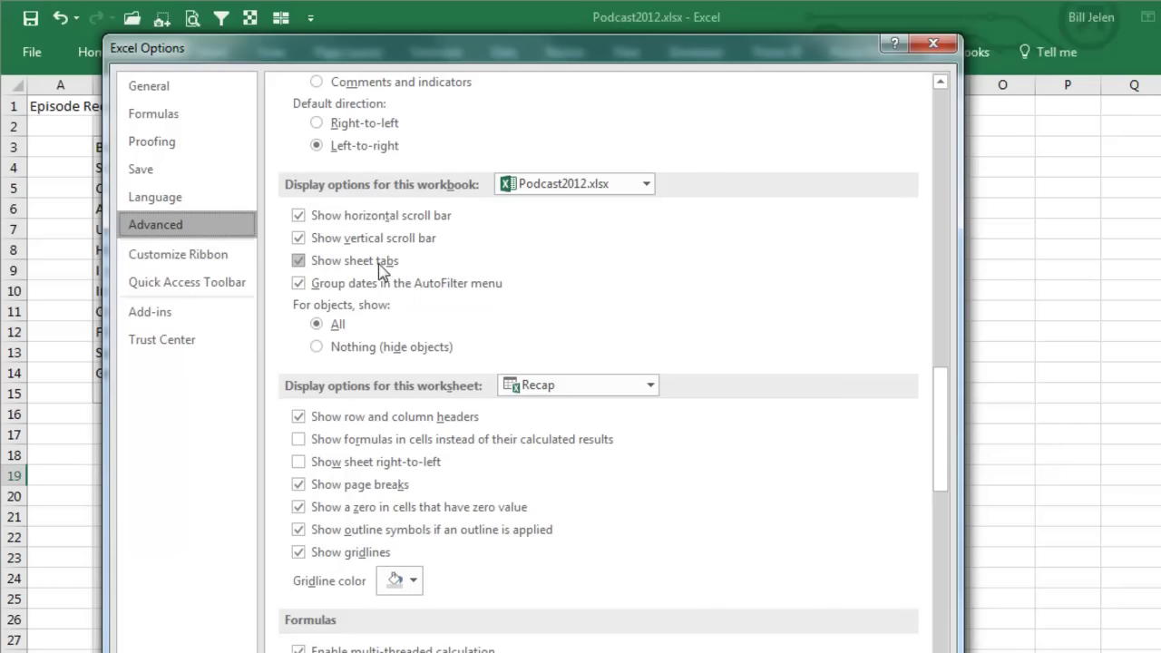
click(932, 44)
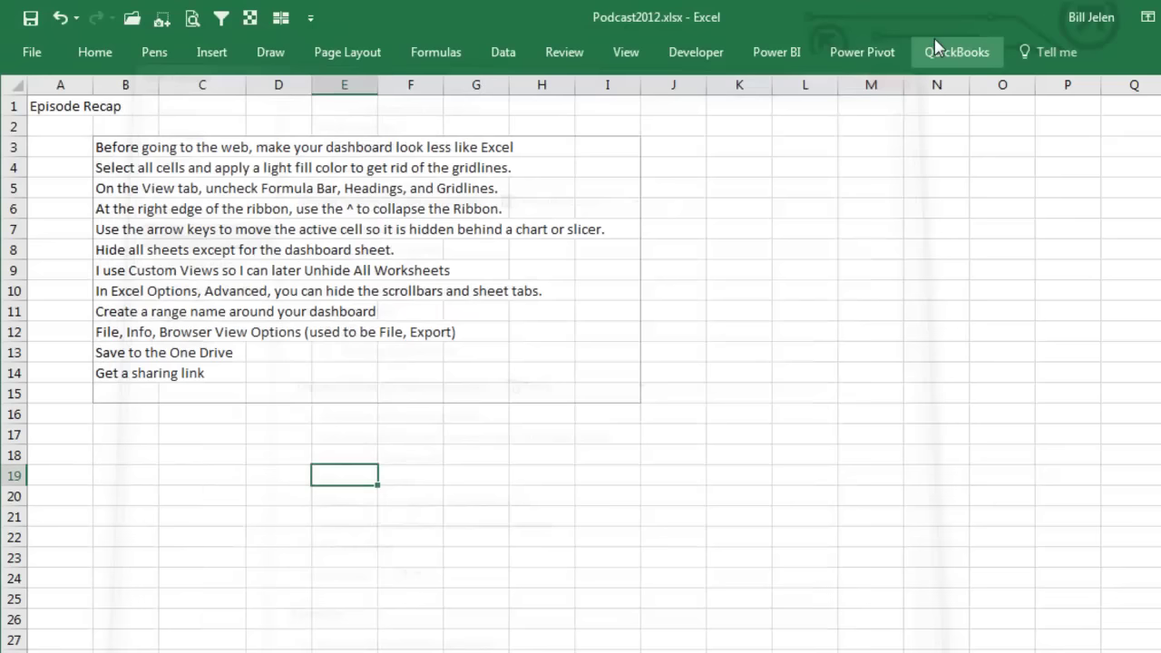